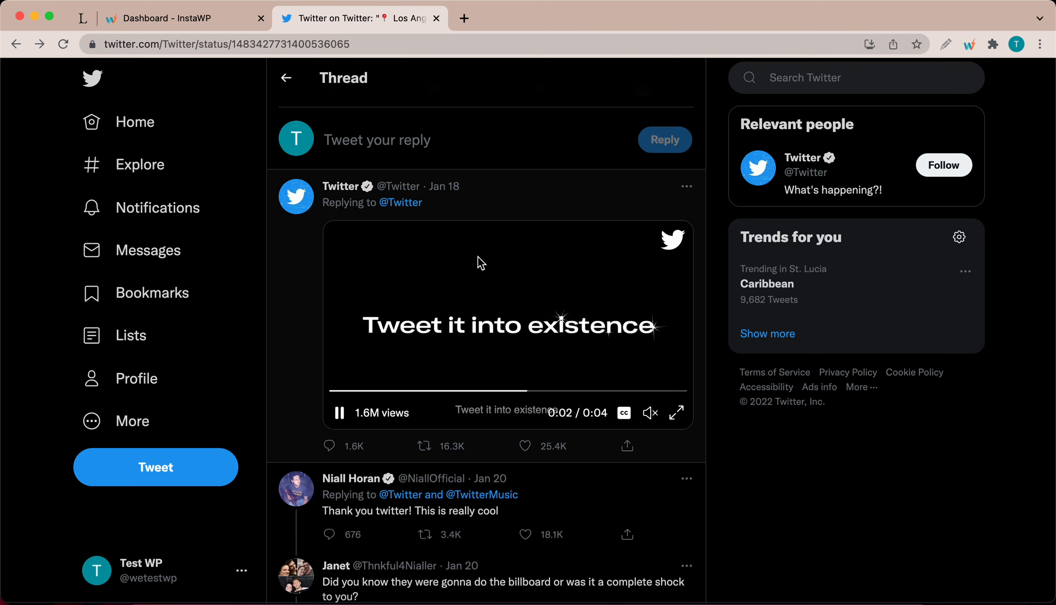
Switch to the InstaWP dashboard and log in to the WordPress admin of the vubemi.us.instawp.xyz site.
scroll(477, 257, "up", 1)
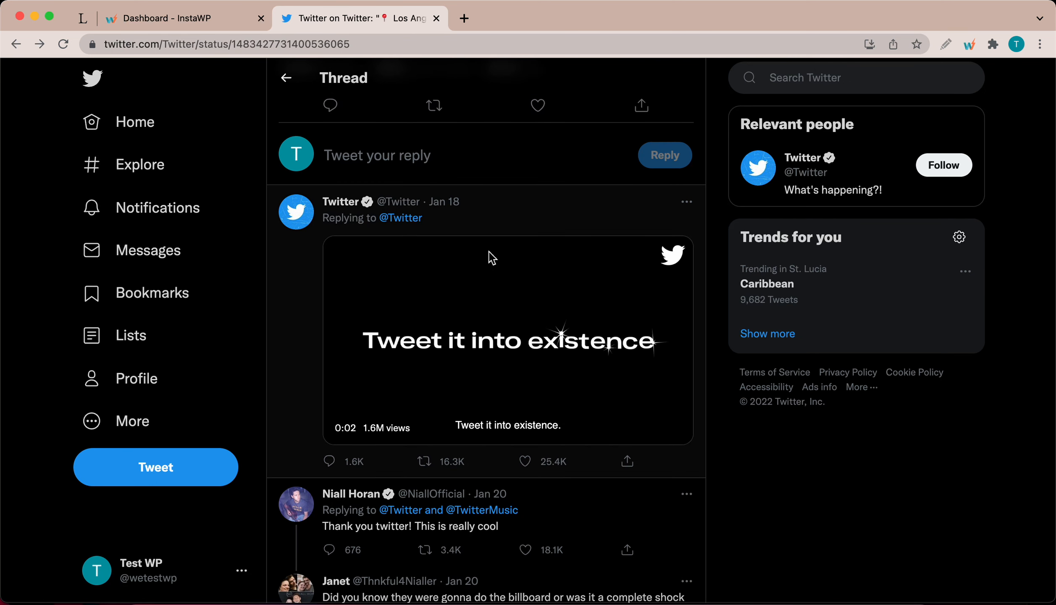
left_click(204, 19)
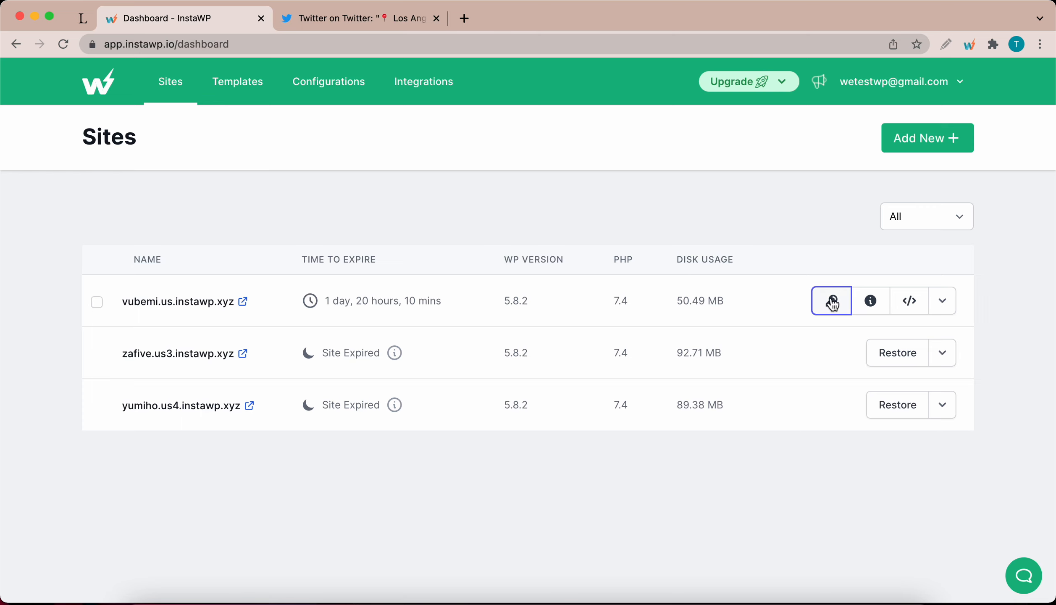
left_click(830, 301)
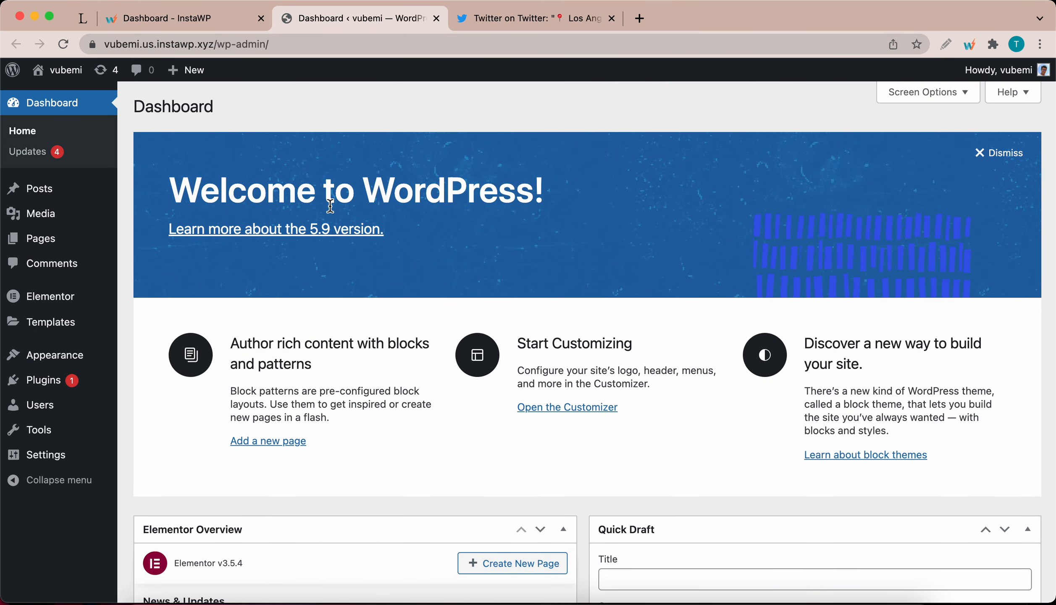
Create a new post in WordPress with the title "Twitter Embed".
mouse_move(177, 76)
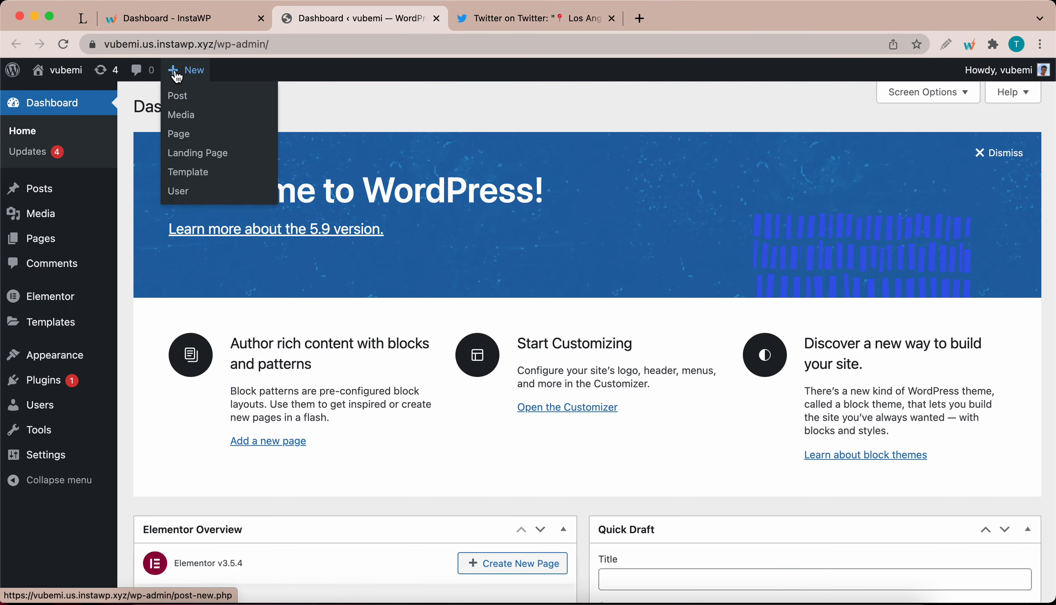
mouse_move(46, 190)
left_click(151, 216)
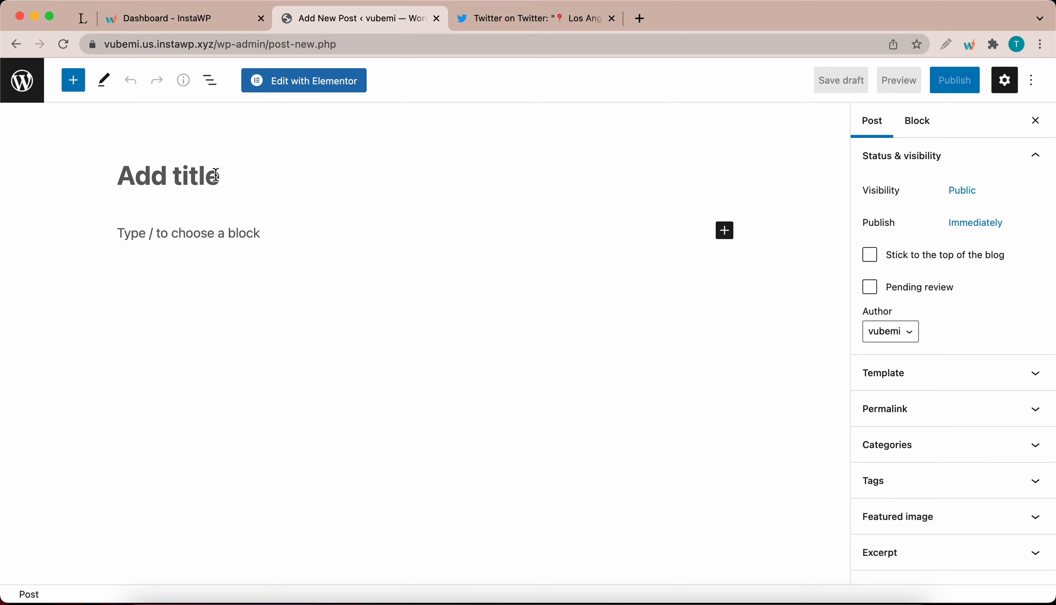
type("T")
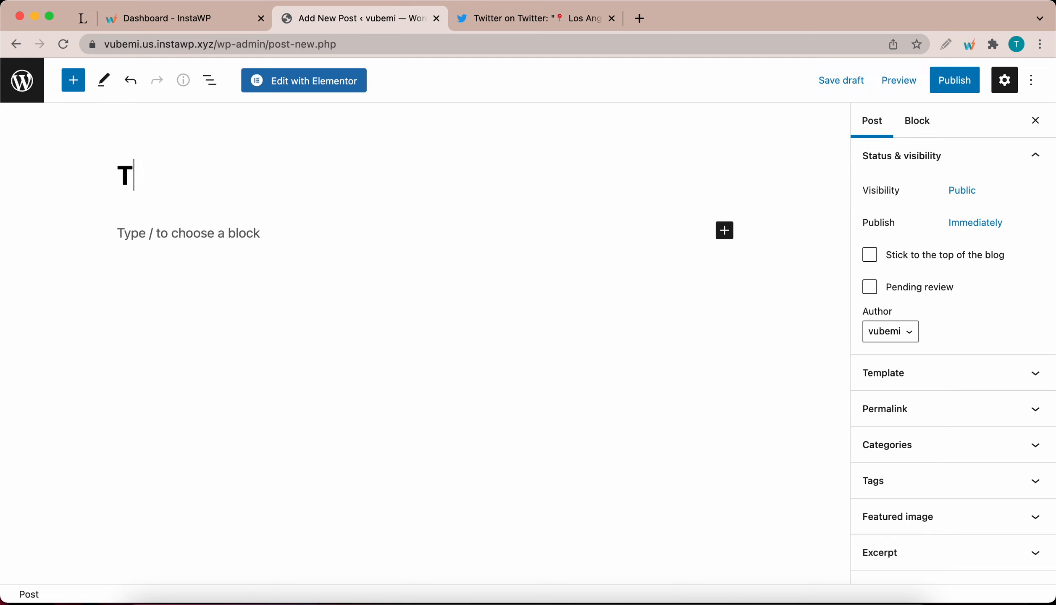
type("witter Embed")
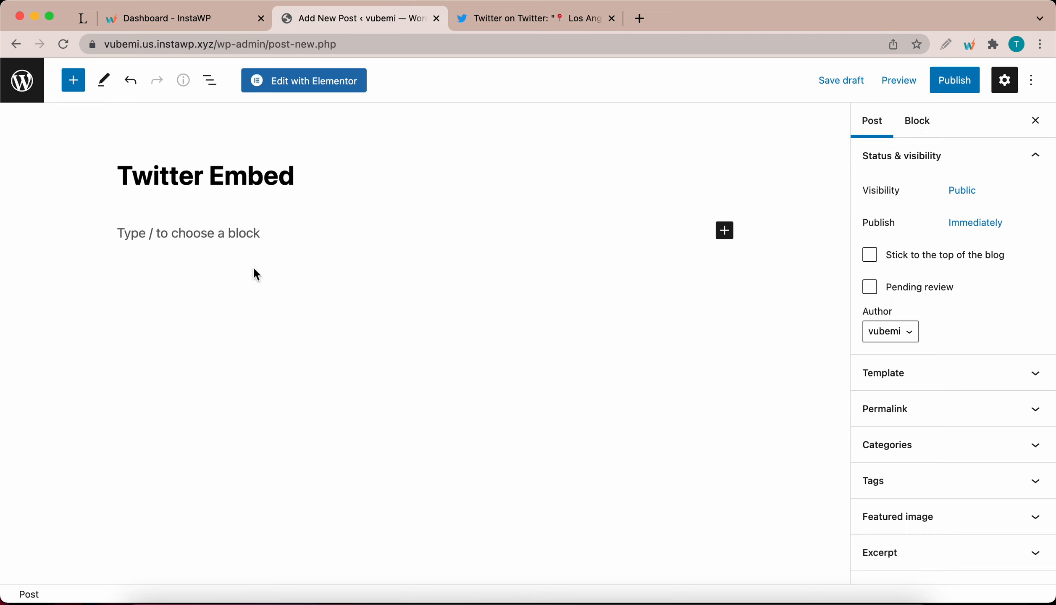
Search the block library for "twitt" and add a Twitter block to the post body.
left_click(718, 230)
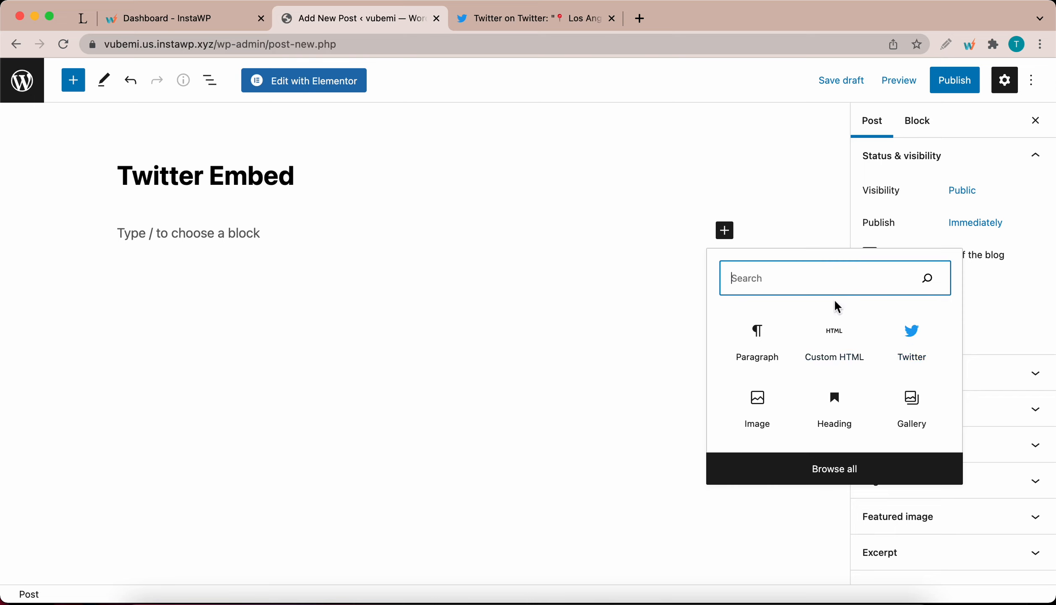
type("twitt")
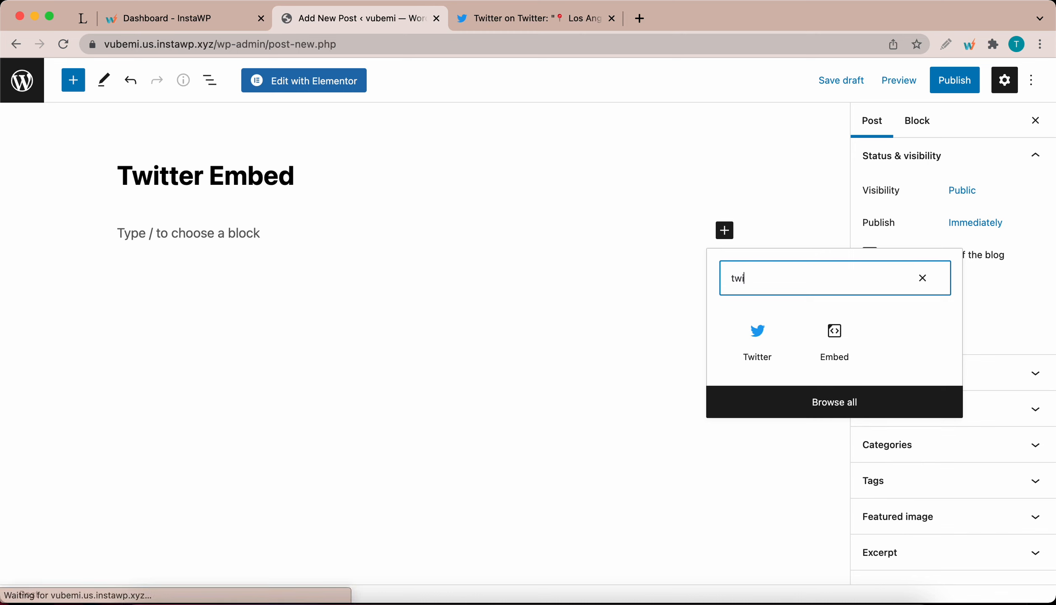
left_click(756, 330)
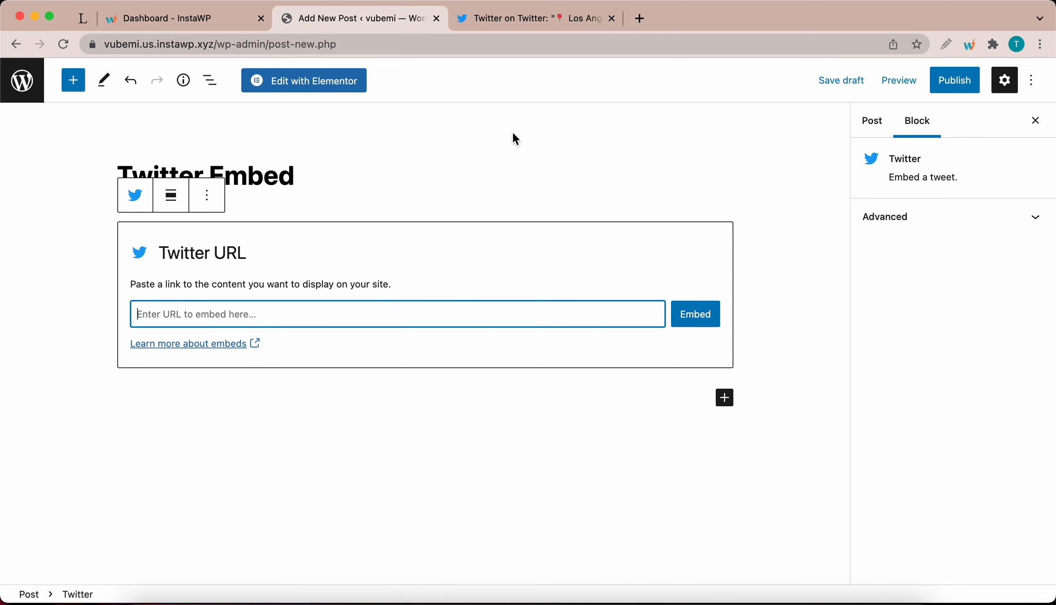
Switch to Twitter, open the "Tweet it into existence" video tweet on its own page and copy its URL.
left_click(517, 21)
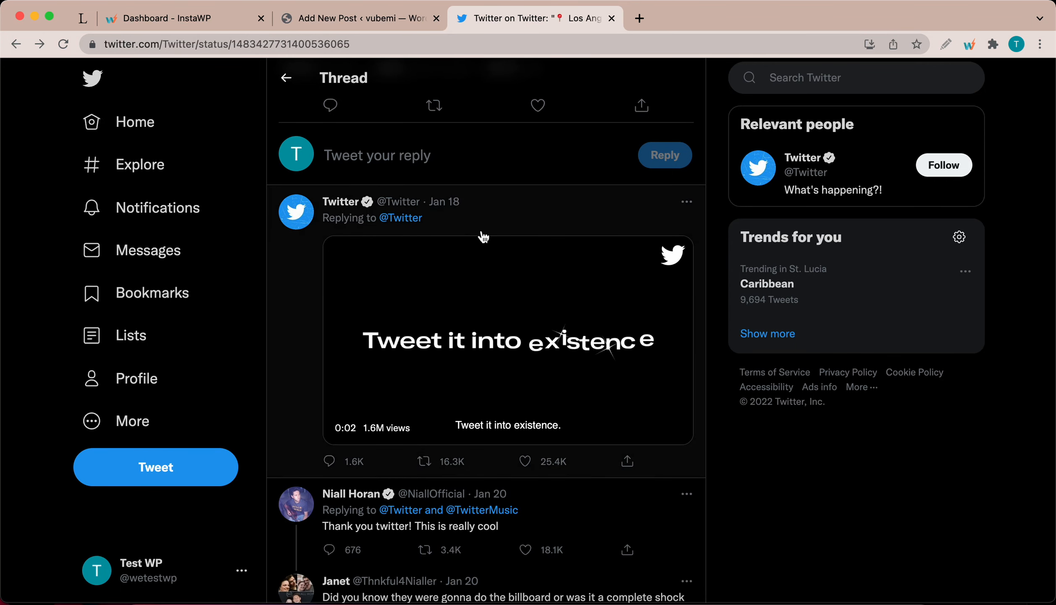
left_click(520, 209)
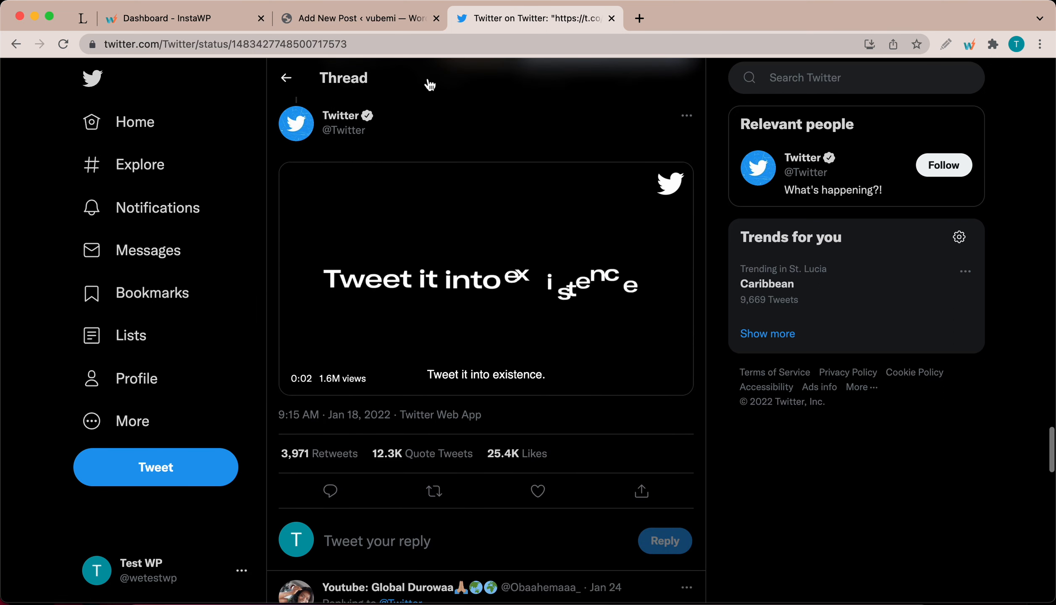
left_click(317, 42)
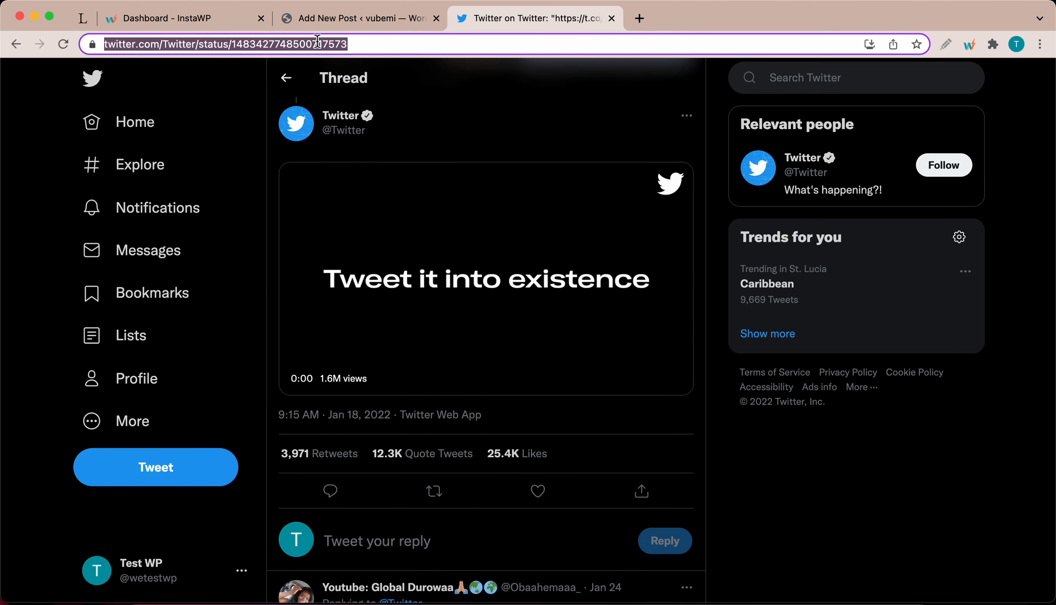
right_click(317, 40)
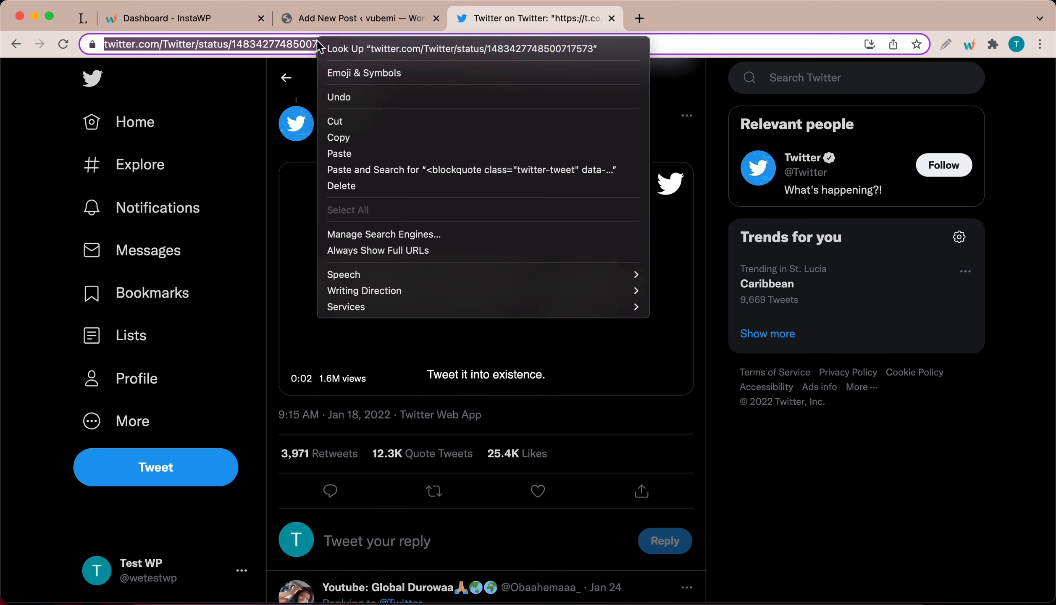
left_click(342, 137)
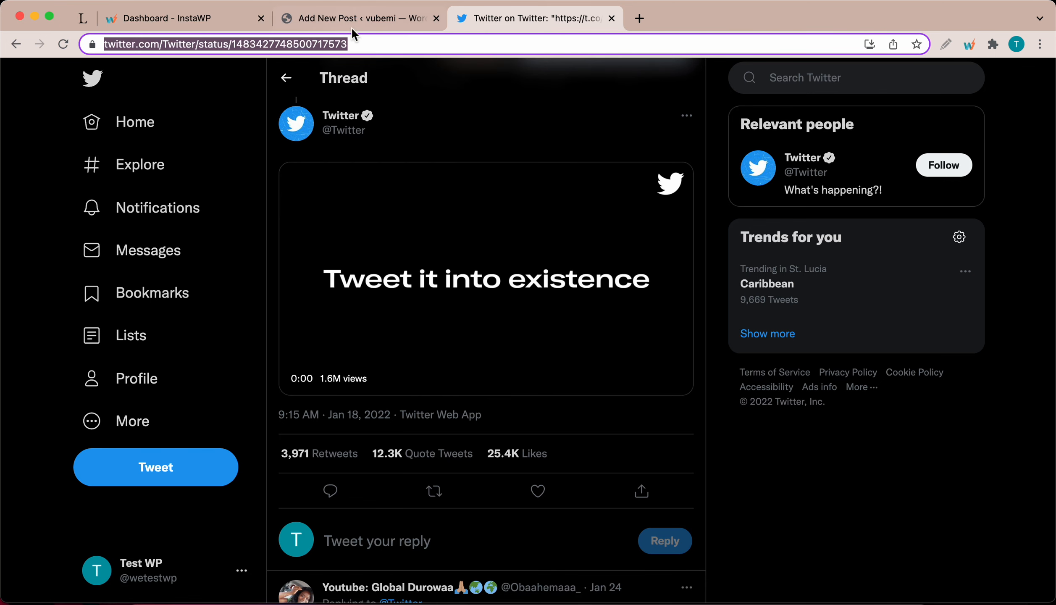
Back in the WordPress post, embed the copied tweet URL in the Twitter block and review the embedded tweet.
left_click(345, 17)
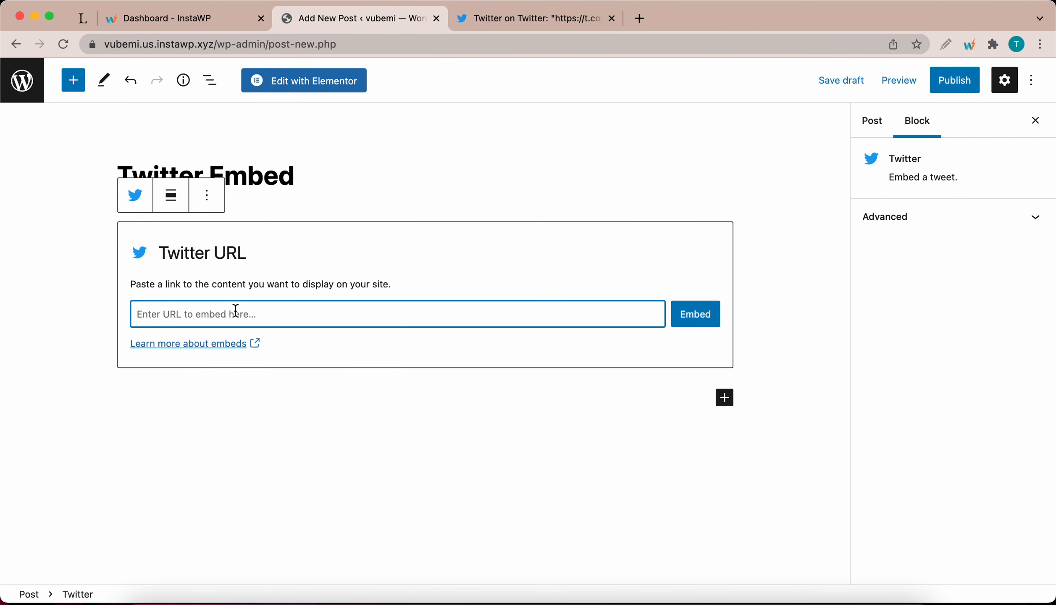
key("super+v")
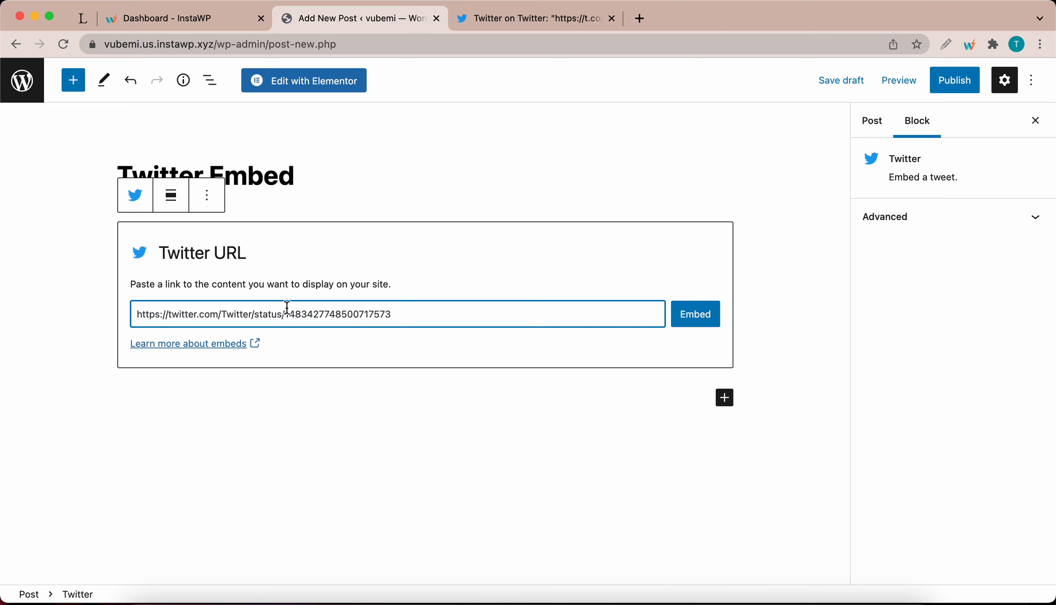
left_click(686, 313)
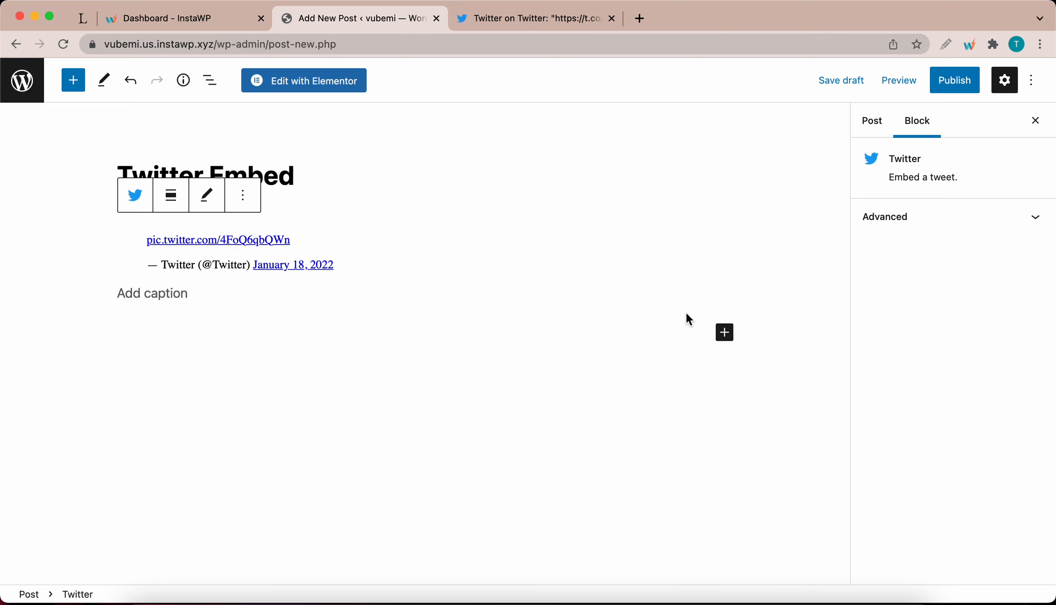
scroll(385, 330, "down", 6)
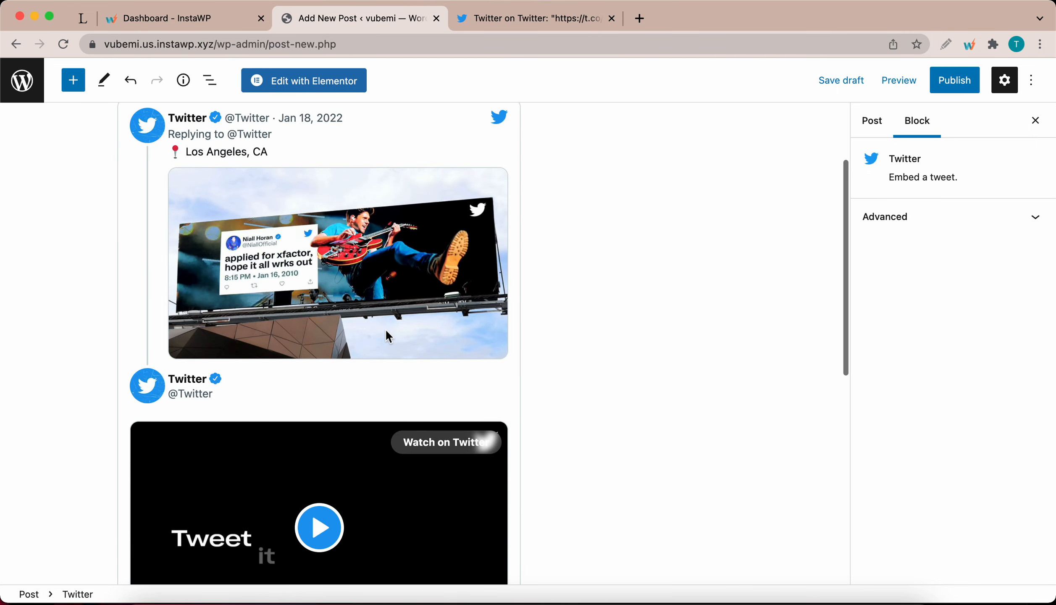
scroll(386, 331, "down", 3)
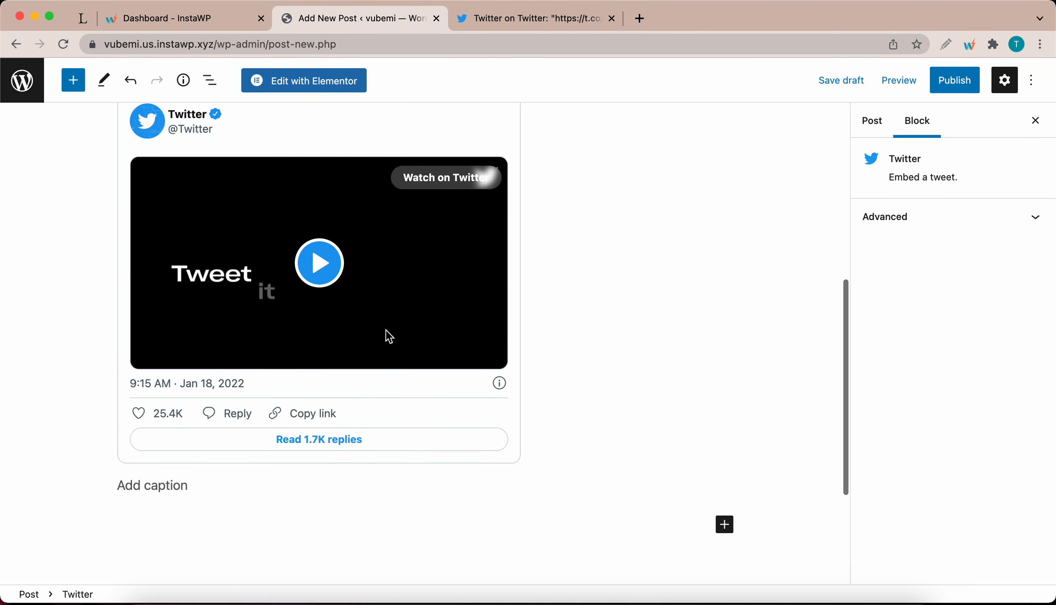
scroll(386, 331, "up", 10)
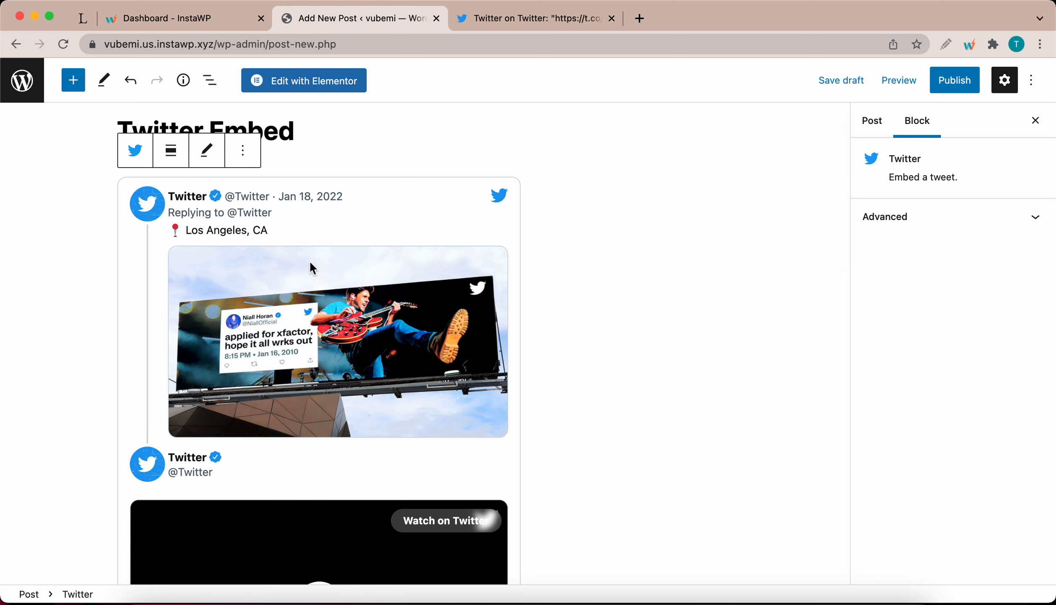
Open the embedded tweet's URL for editing, and remove the Twitter block from the post.
left_click(206, 152)
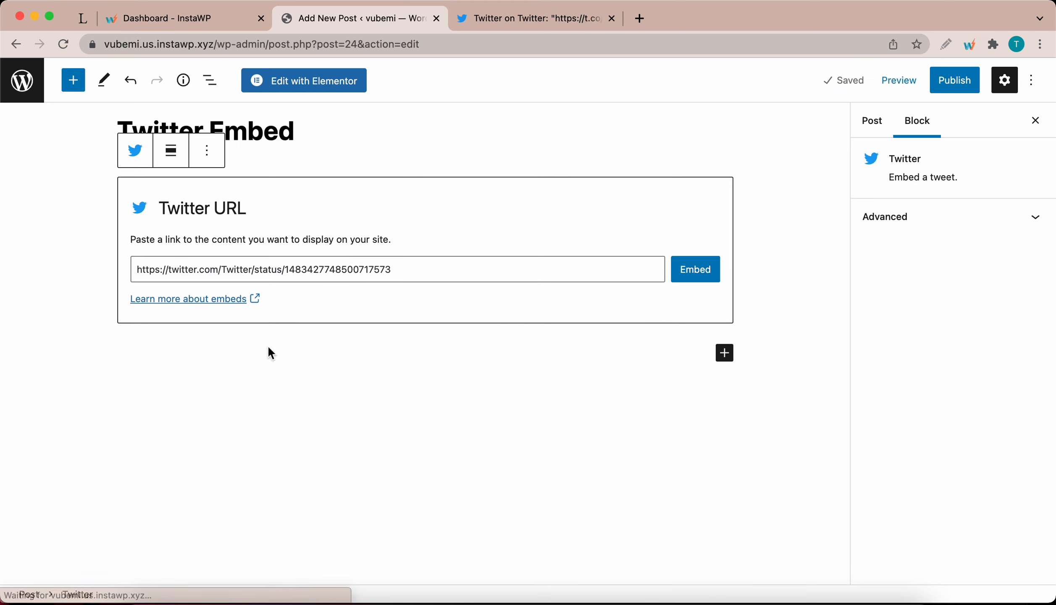
left_click(588, 366)
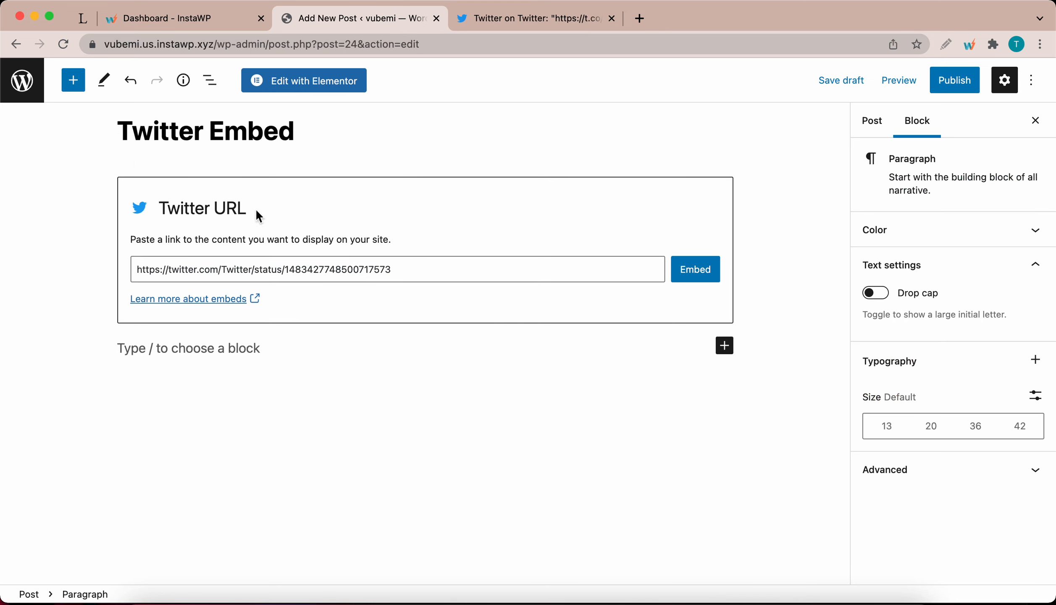
left_click(304, 201)
left_click(255, 150)
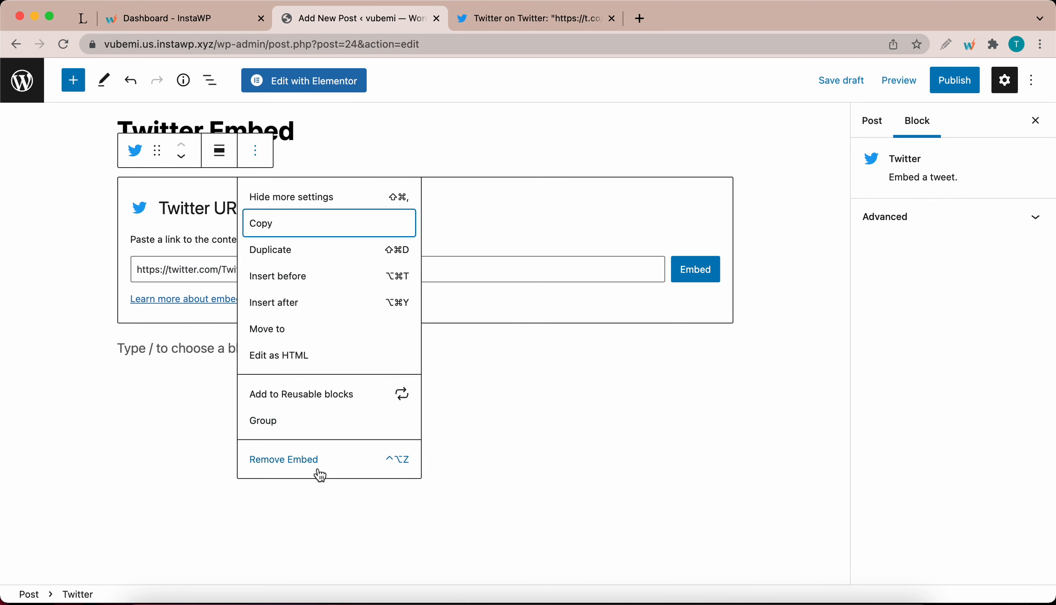
left_click(300, 460)
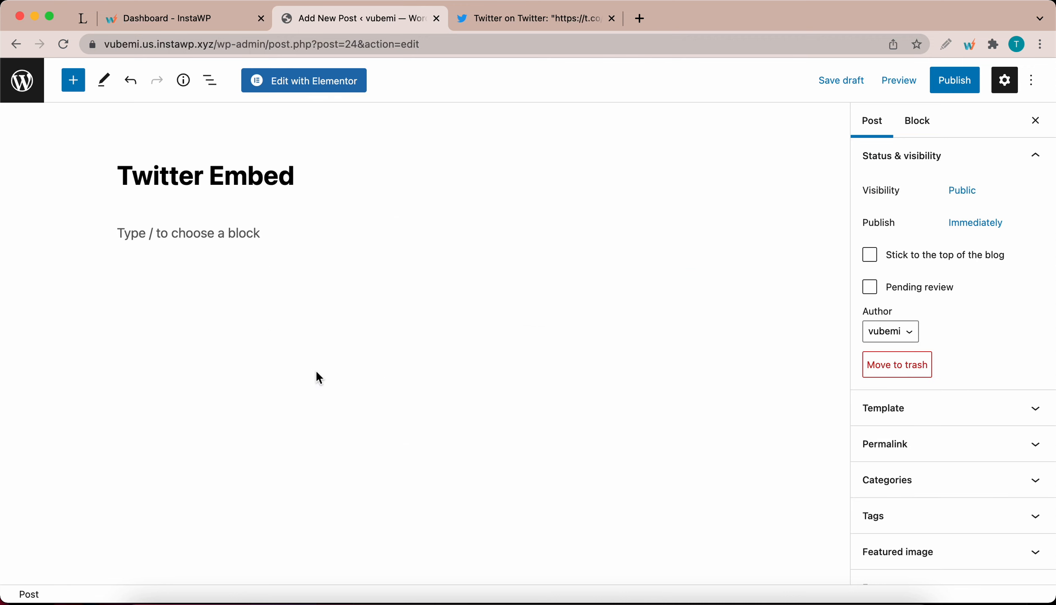
Switch to Twitter and open the embed code page for the "Tweet it into existence" tweet.
left_click(493, 17)
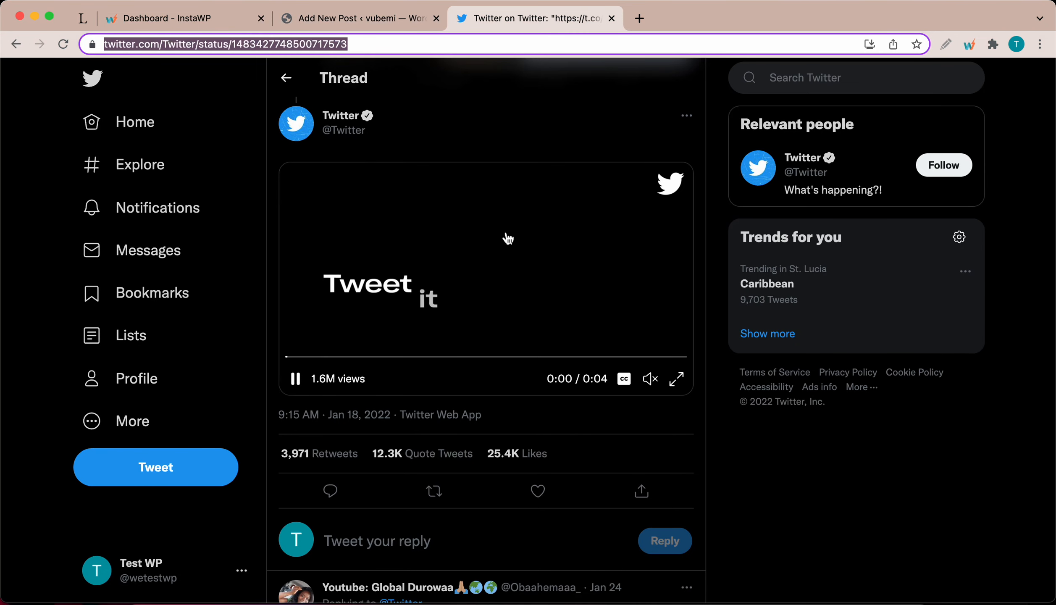
scroll(508, 235, "up", 2)
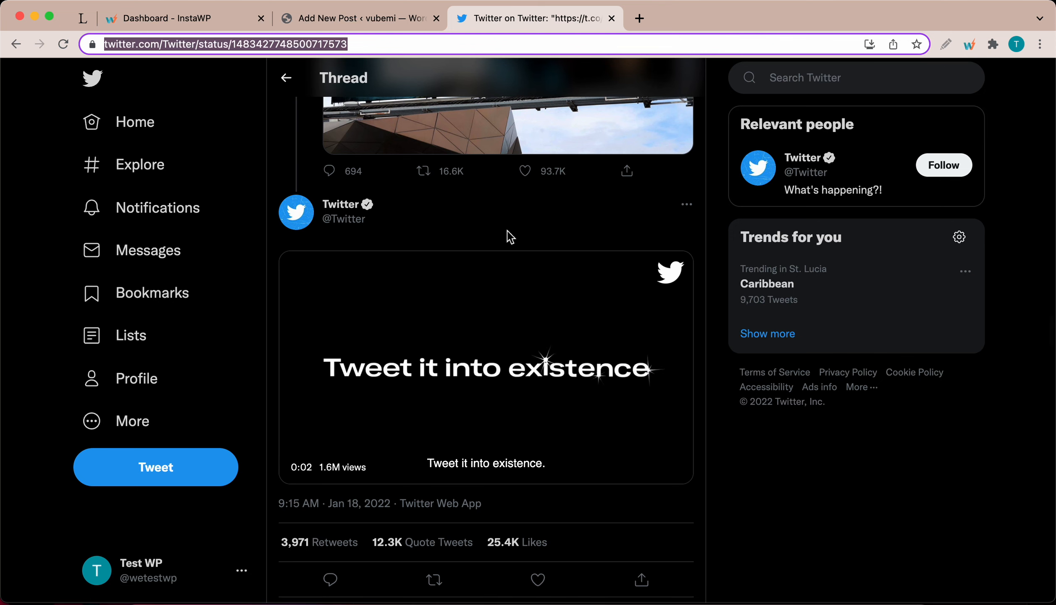
left_click(686, 205)
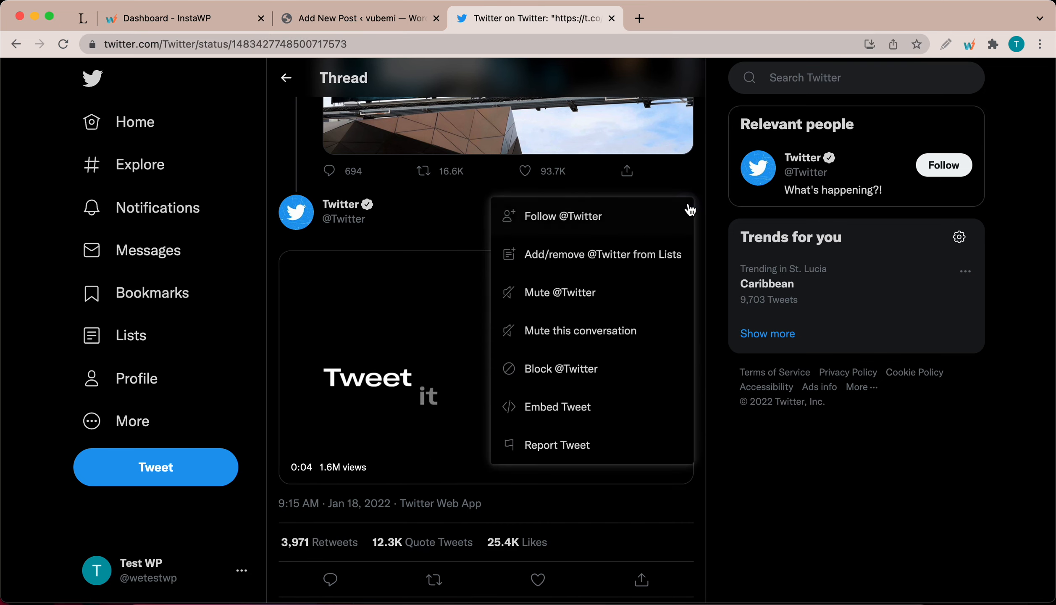
left_click(553, 407)
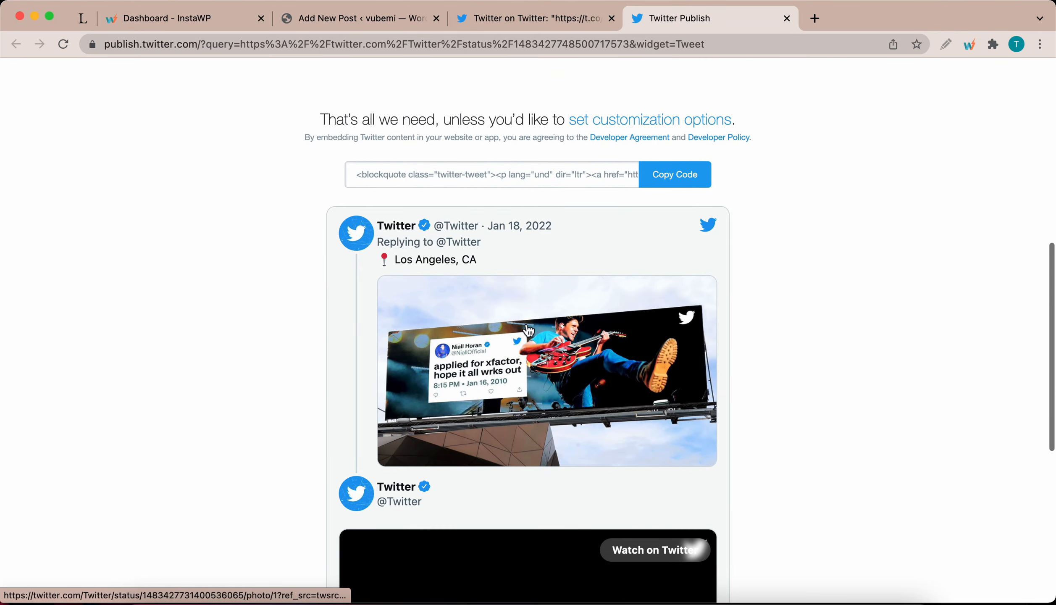
scroll(525, 331, "down", 1)
scroll(525, 330, "up", 3)
scroll(525, 331, "down", 3)
scroll(525, 331, "up", 3)
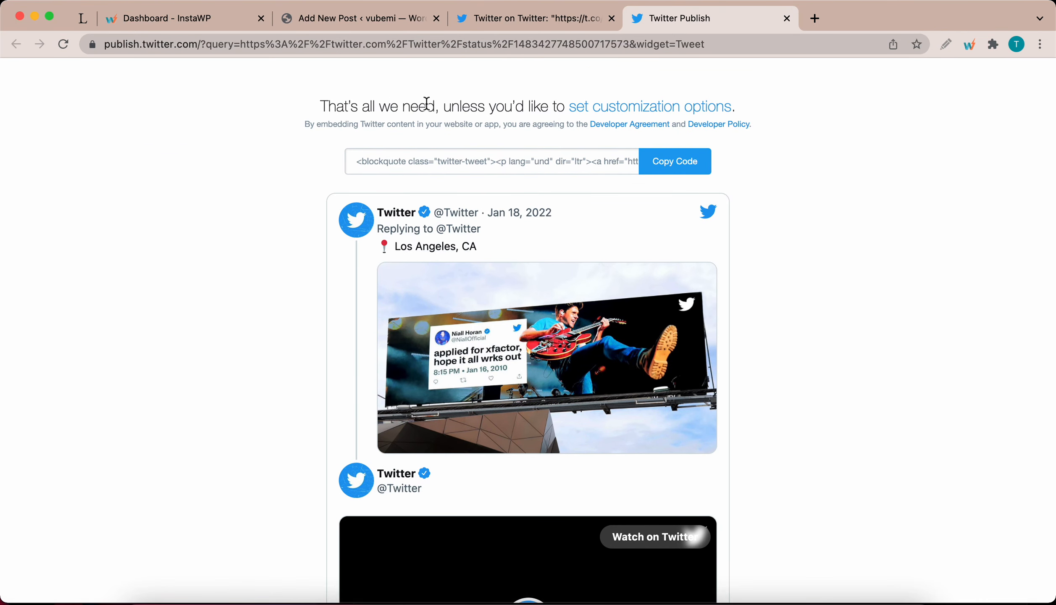
Open the embed's customization options and set the tweet's look to Dark.
left_click(611, 107)
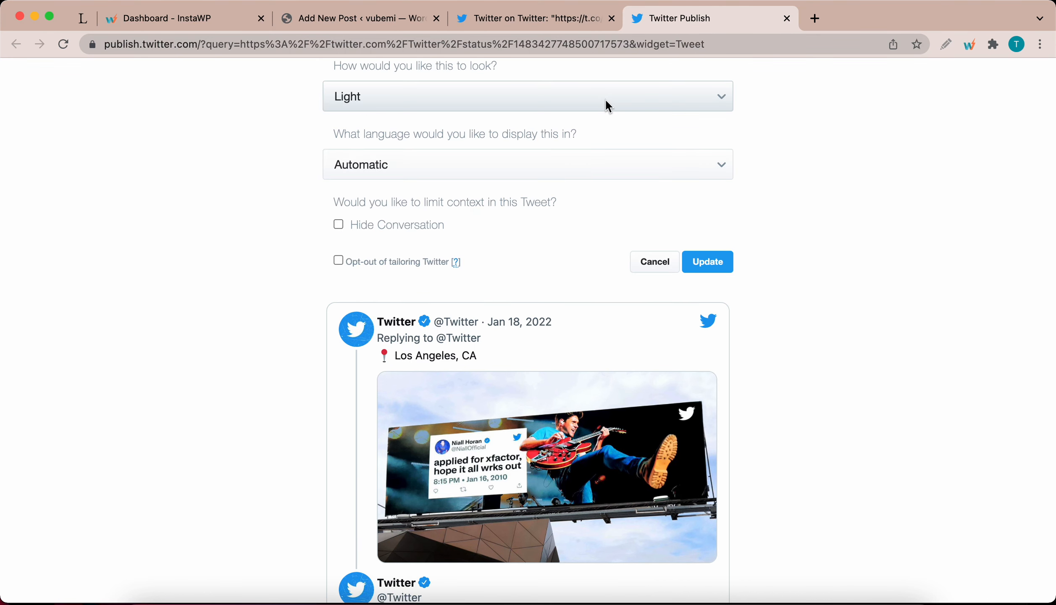
scroll(508, 108, "up", 1)
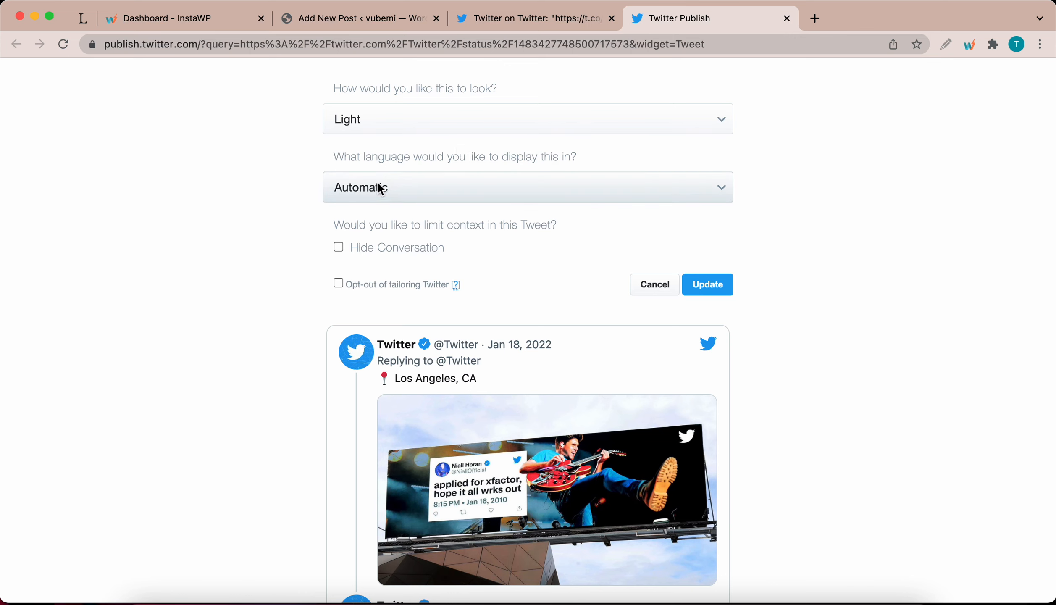
left_click(439, 121)
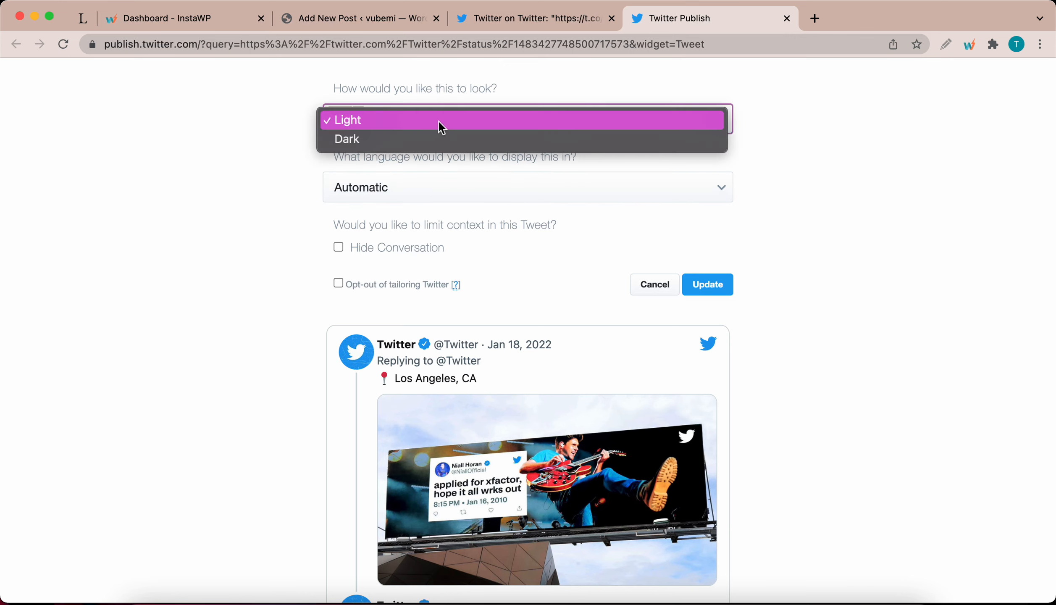
left_click(411, 140)
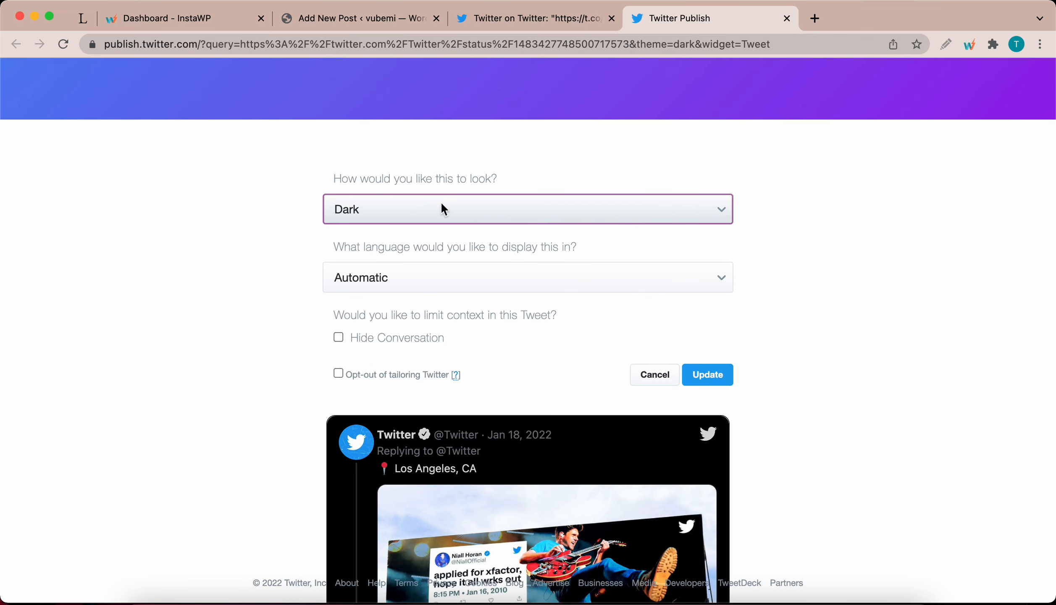
scroll(445, 252, "down", 4)
scroll(495, 313, "up", 3)
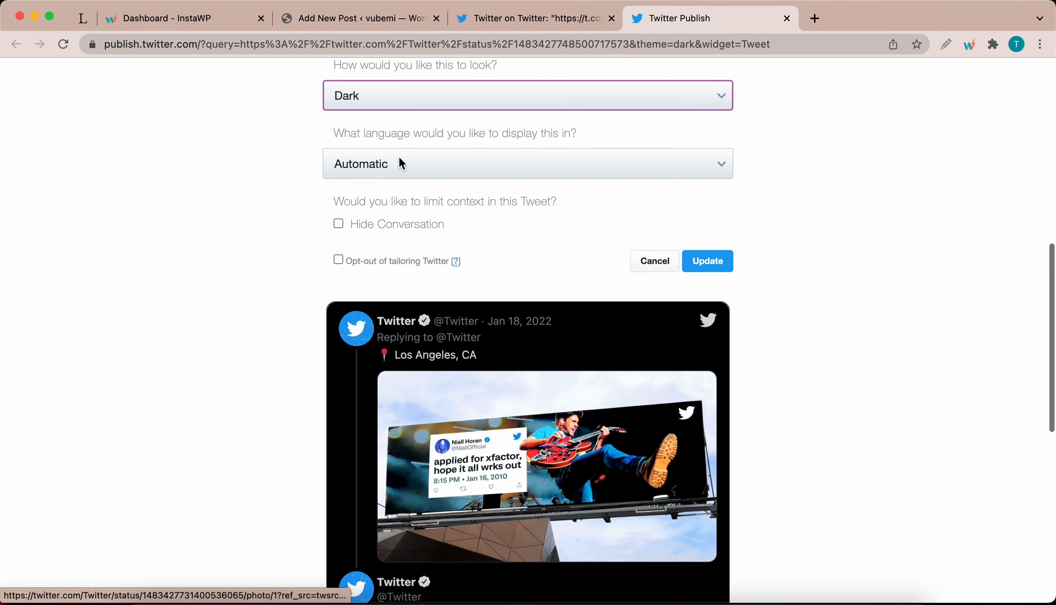
Set the tweet's display language to Arabic and check the preview.
left_click(401, 163)
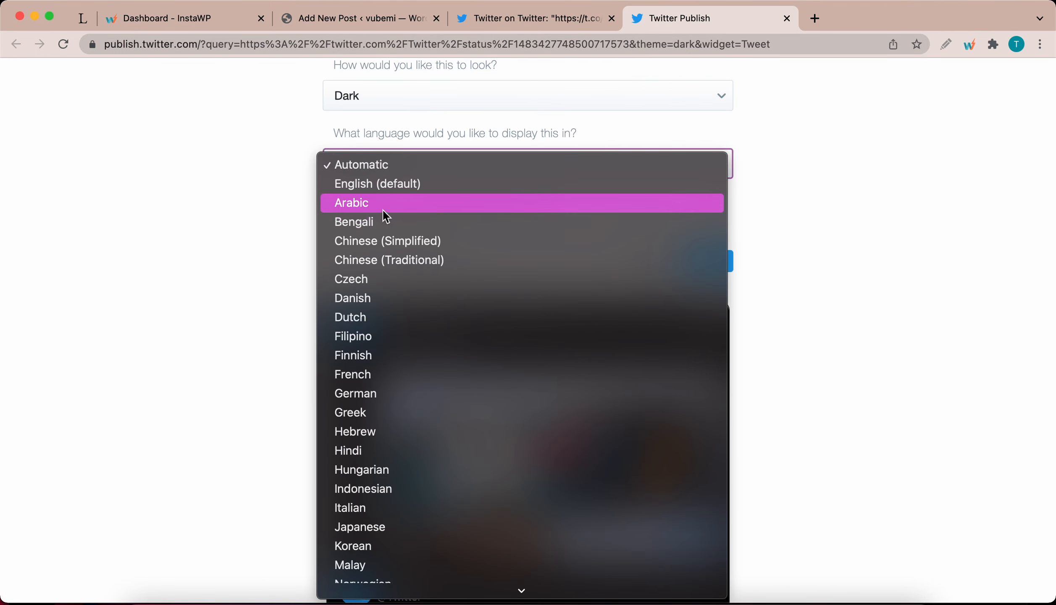
key("Escape")
scroll(475, 424, "down", 7)
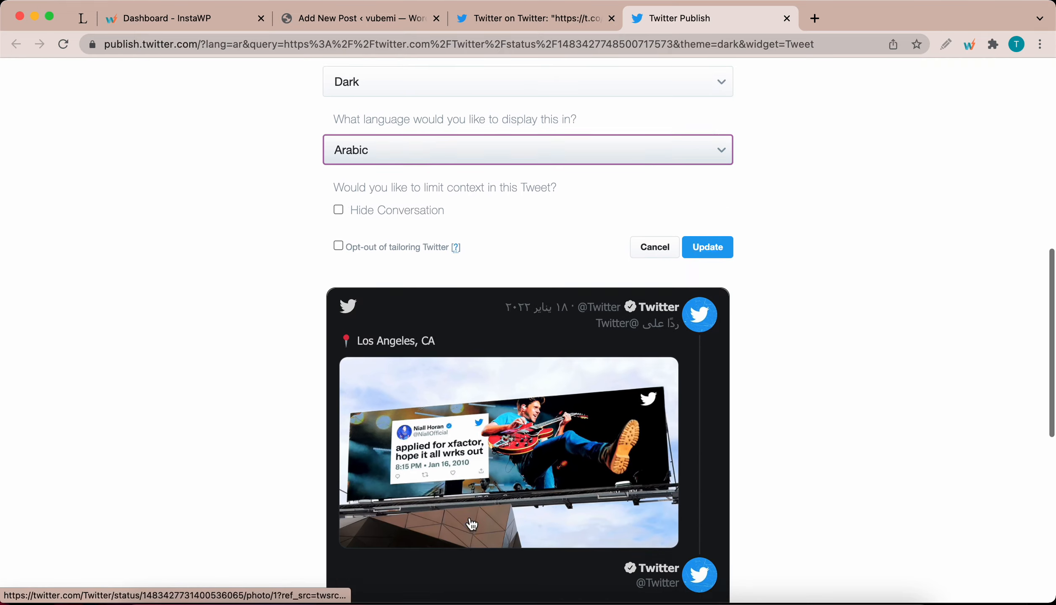
scroll(471, 523, "down", 5)
scroll(471, 523, "up", 10)
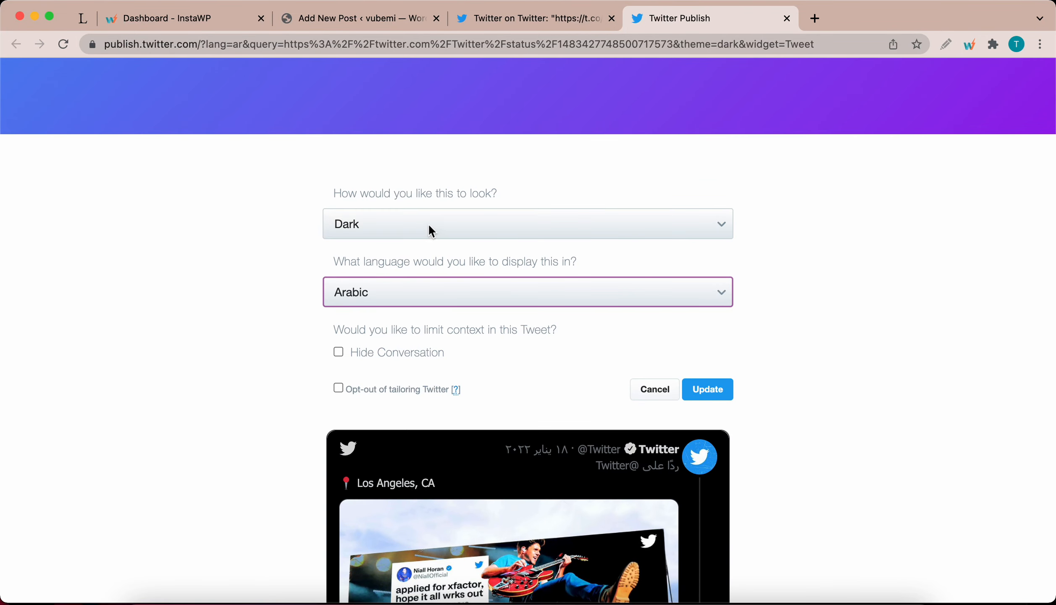
Change the embedded tweet's look to Light and check the preview.
left_click(428, 224)
left_click(398, 206)
left_click(431, 290)
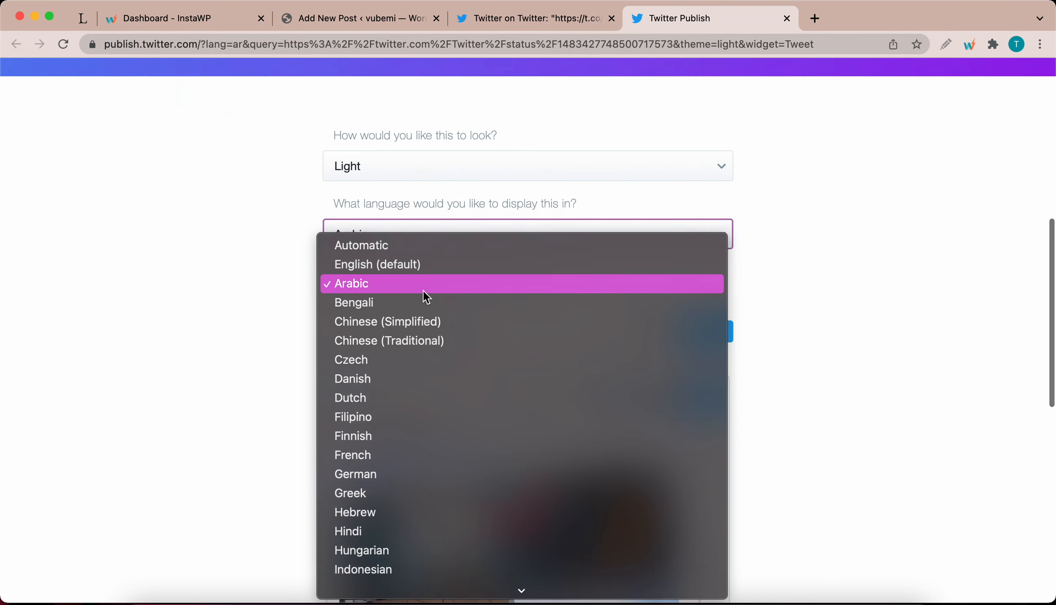
key("Escape")
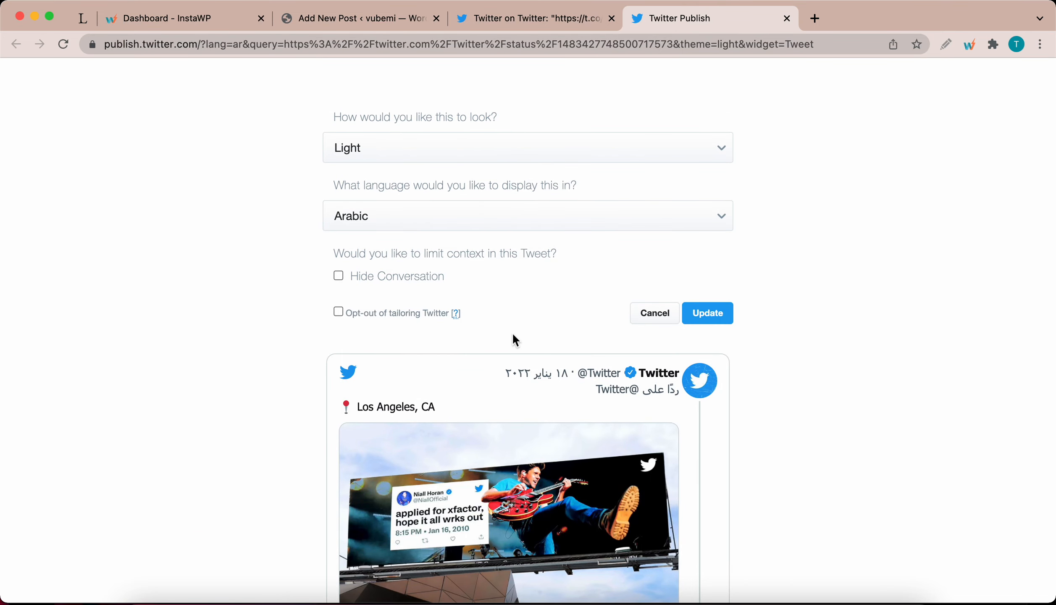
scroll(487, 285, "down", 3)
scroll(539, 395, "up", 1)
scroll(462, 420, "down", 2)
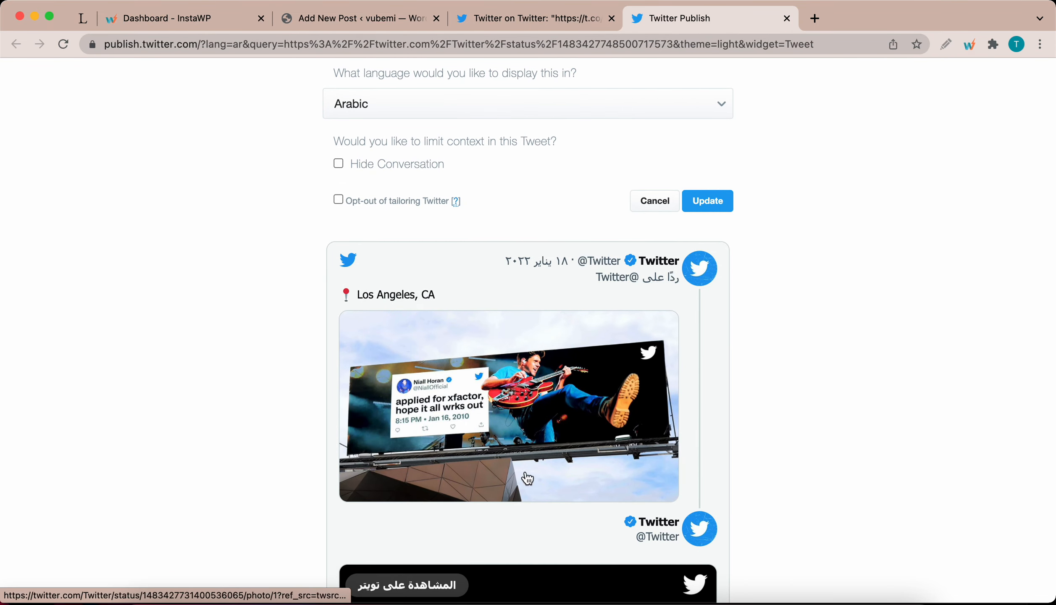
Hide the conversation in the embedded tweet and update the embed code with the chosen options.
left_click(338, 163)
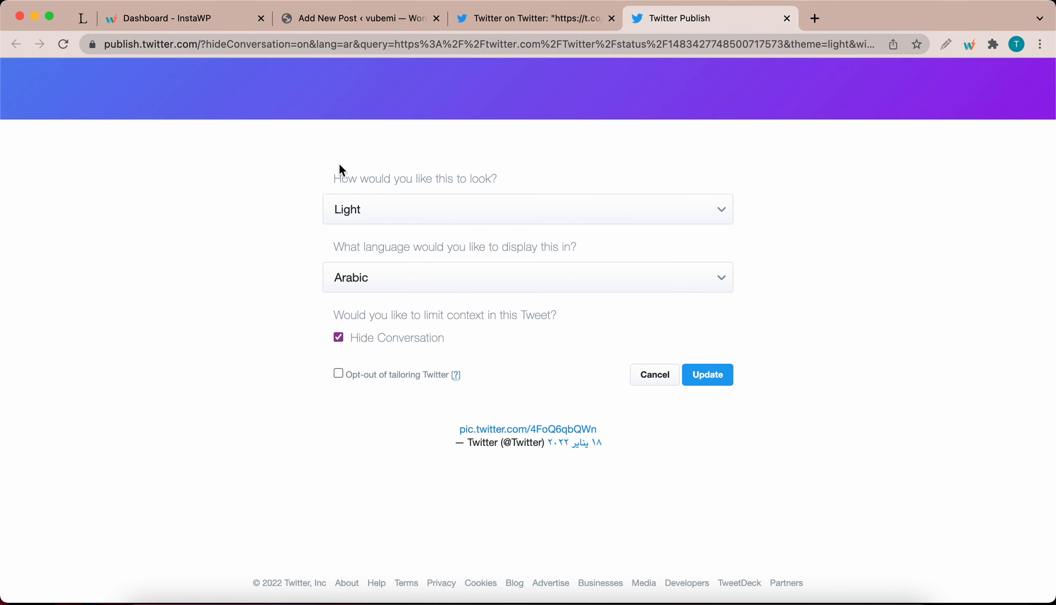
scroll(537, 476, "down", 4)
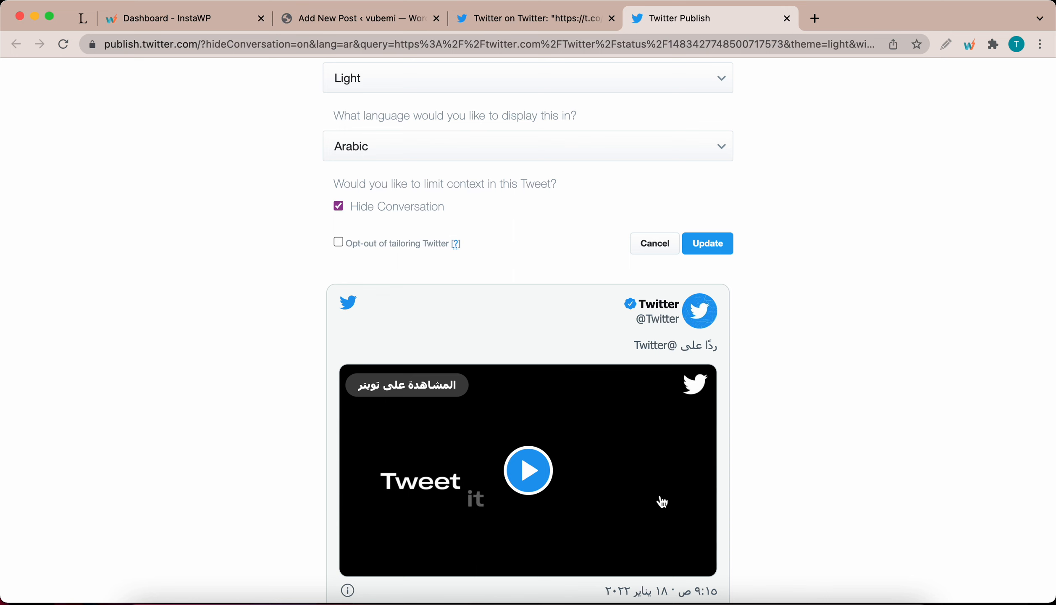
left_click(708, 243)
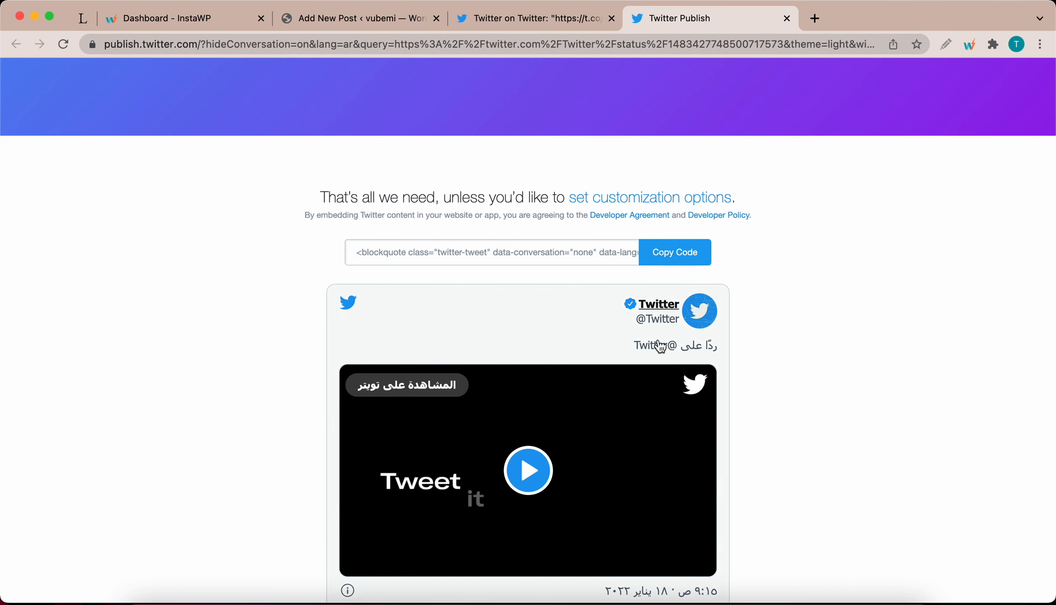
Reopen the customization options, set the tweet's display language to English (default), and update the embed code.
left_click(638, 185)
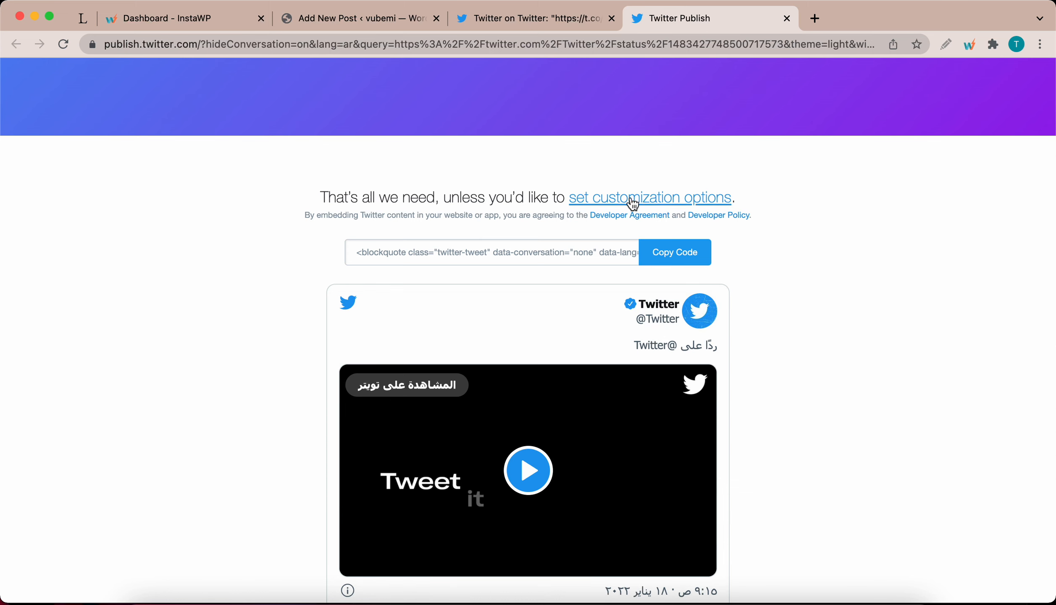
left_click(461, 292)
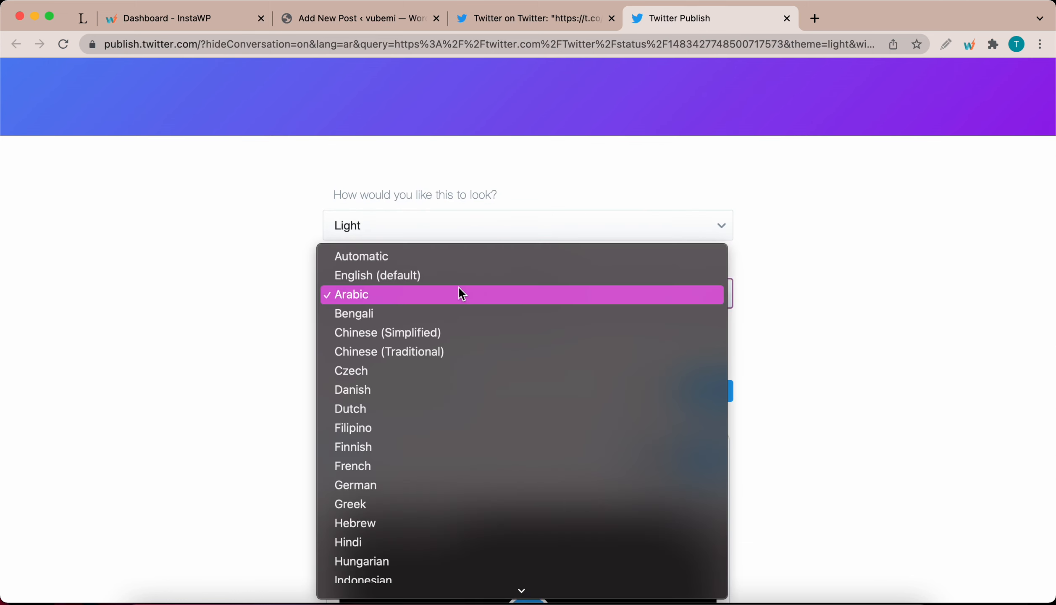
left_click(428, 276)
scroll(579, 312, "down", 3)
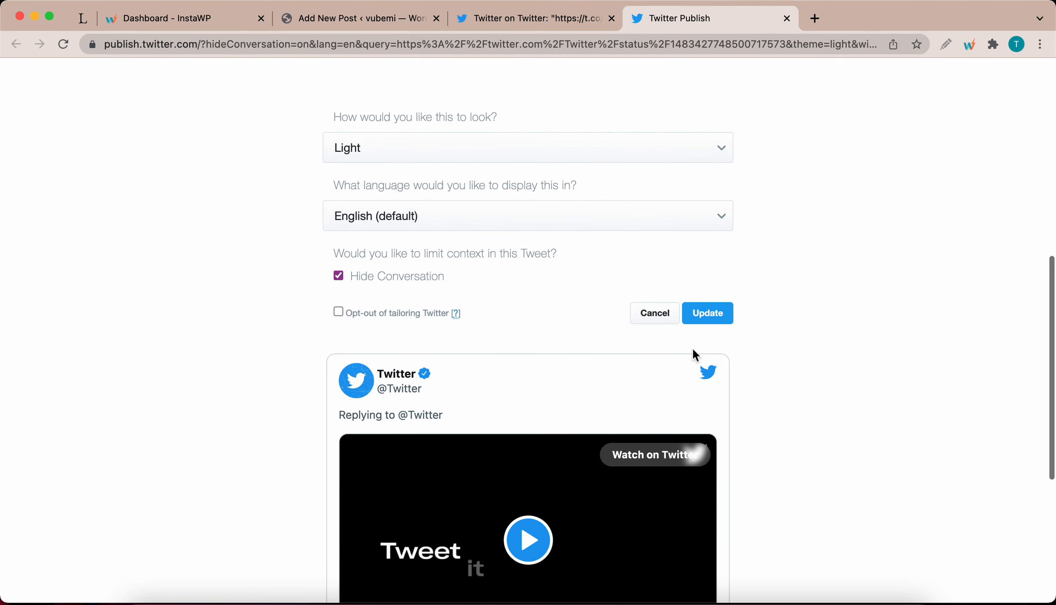
left_click(714, 322)
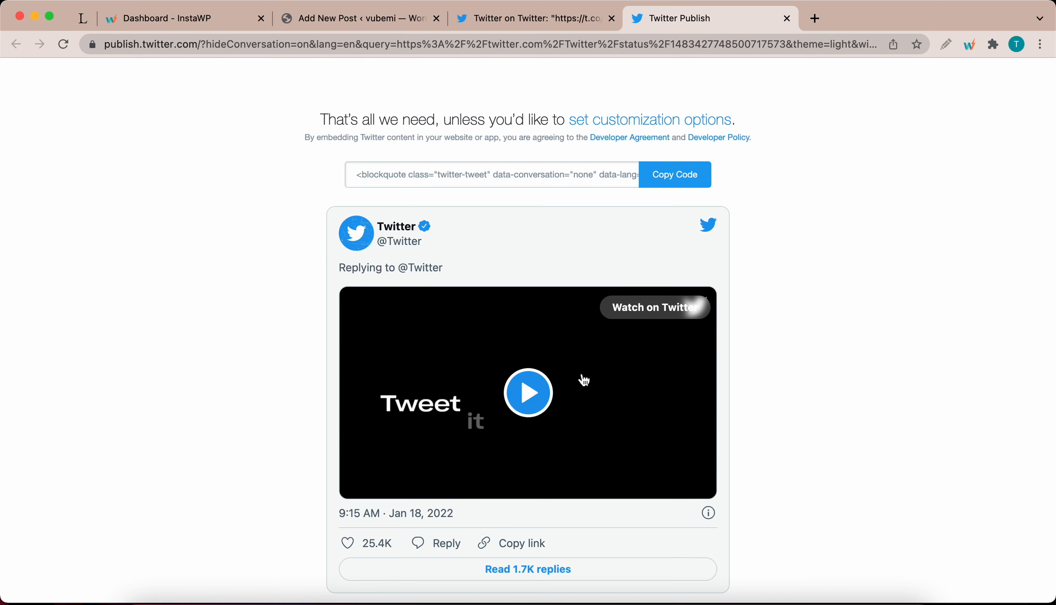
Check the tweet preview and copy the customized embed code.
scroll(586, 380, "down", 1)
scroll(585, 380, "down", 1)
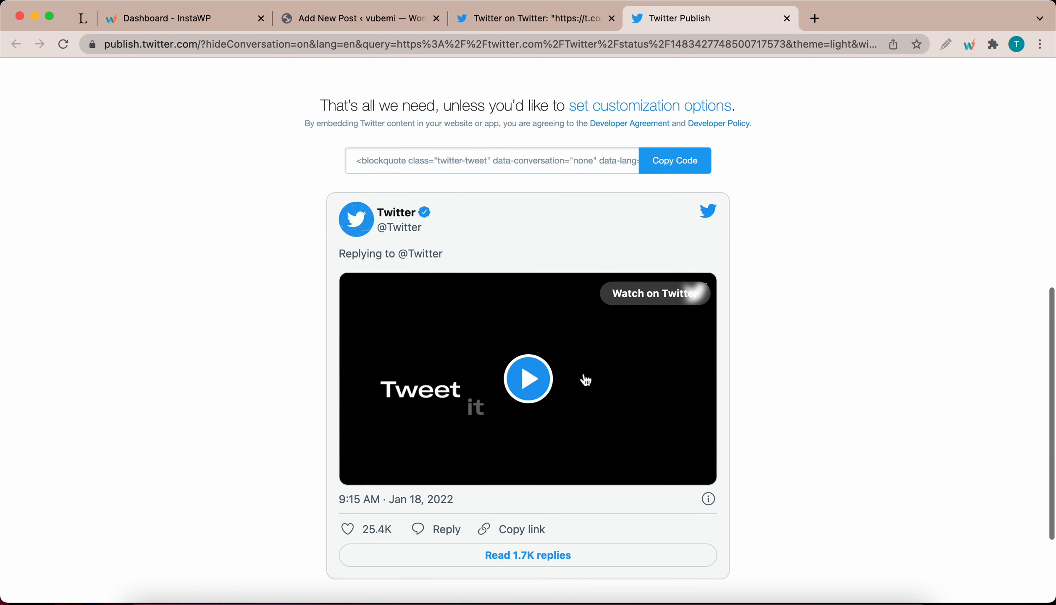
scroll(671, 278, "up", 5)
left_click(681, 234)
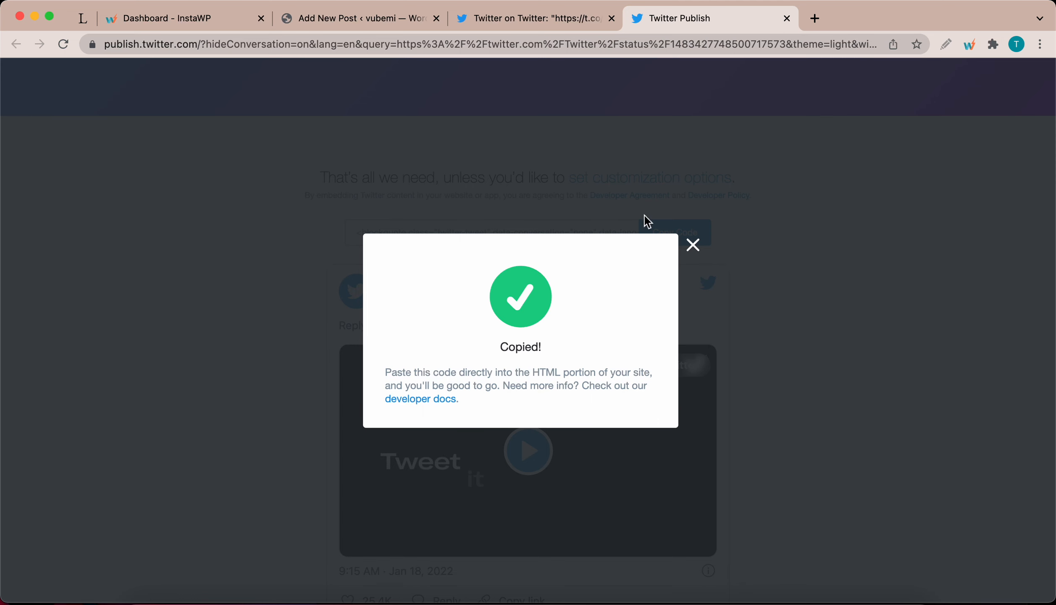
Back in the WordPress post, add a Custom HTML block and paste the copied tweet embed code into it.
left_click(390, 25)
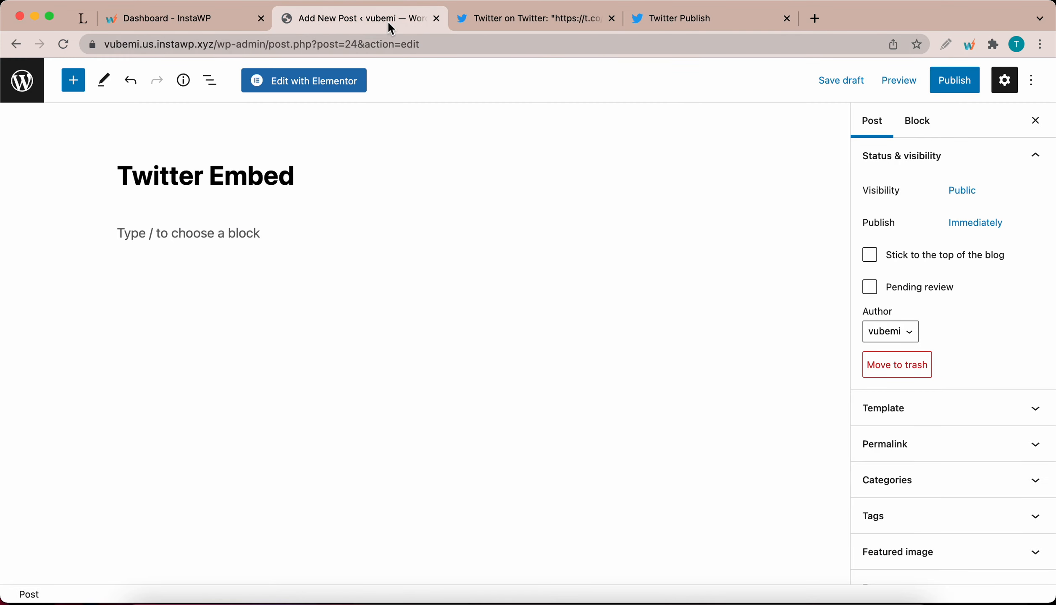
left_click(284, 228)
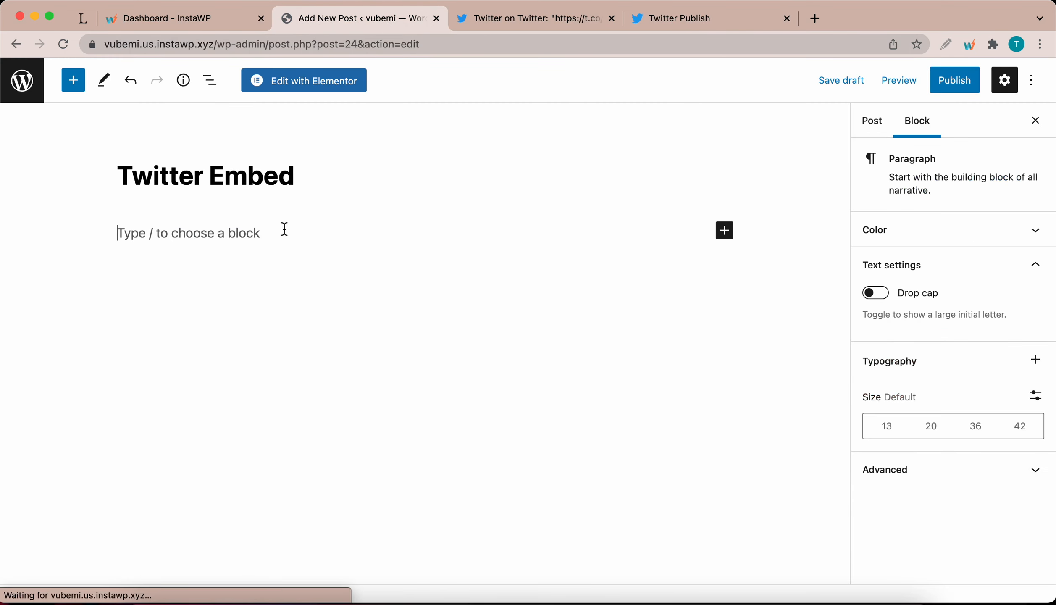
left_click(724, 230)
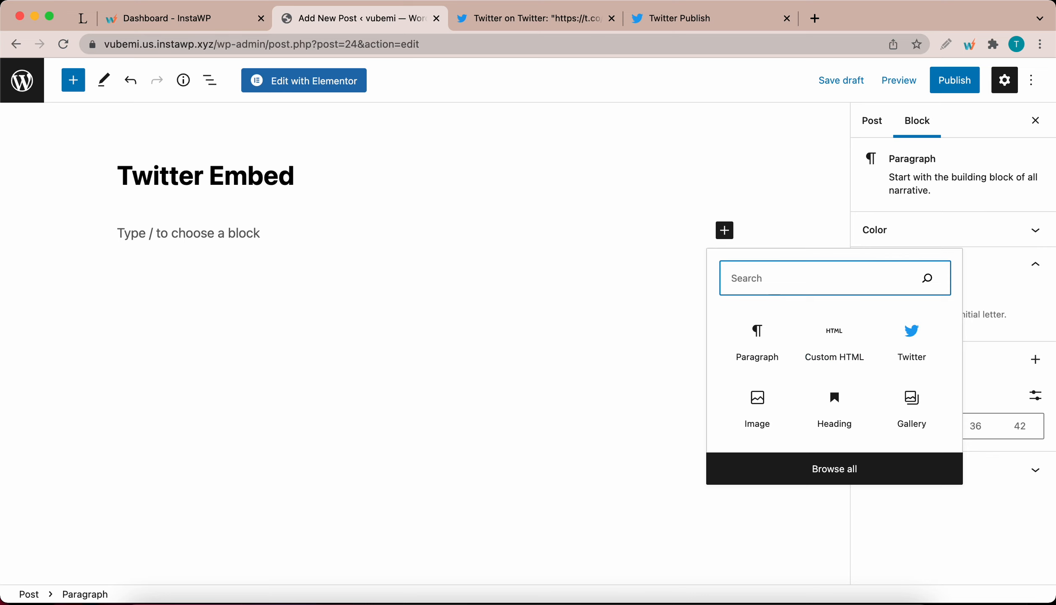
type("html")
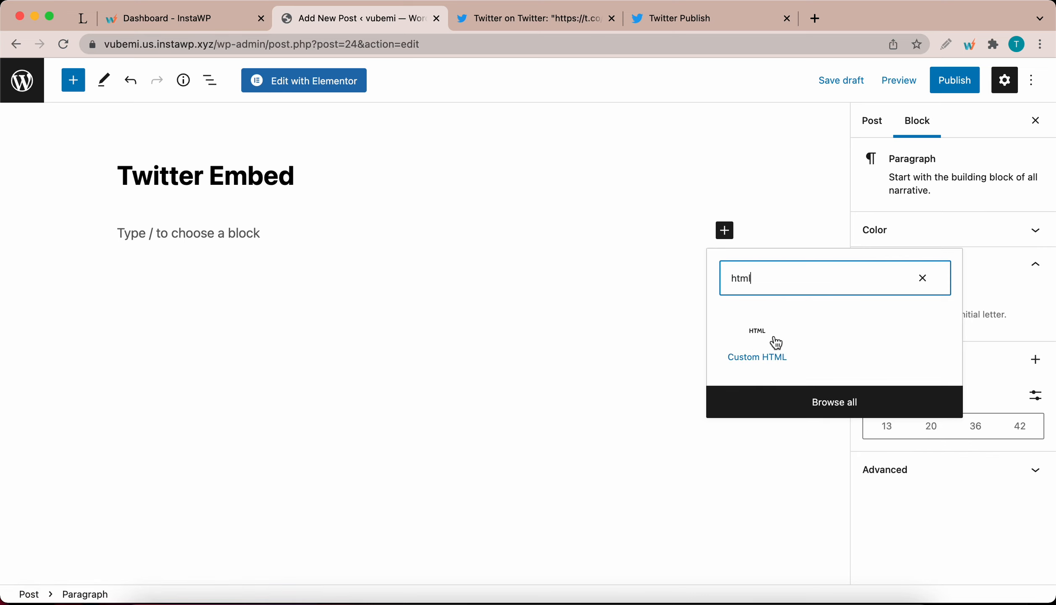
left_click(757, 334)
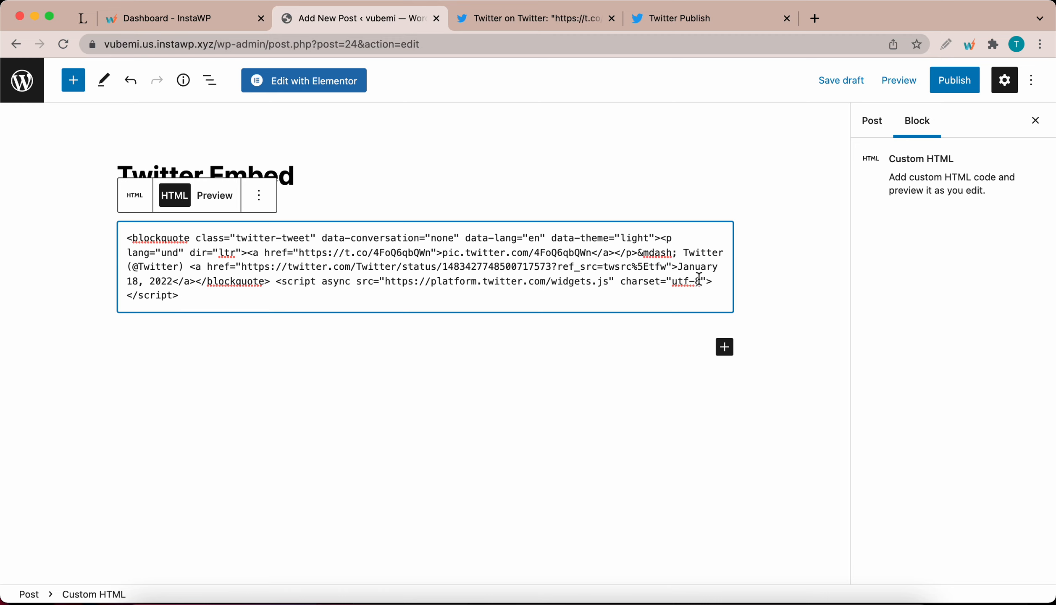
Preview the "Twitter Embed" post in a new tab and examine how the embedded tweet is displayed.
left_click(899, 87)
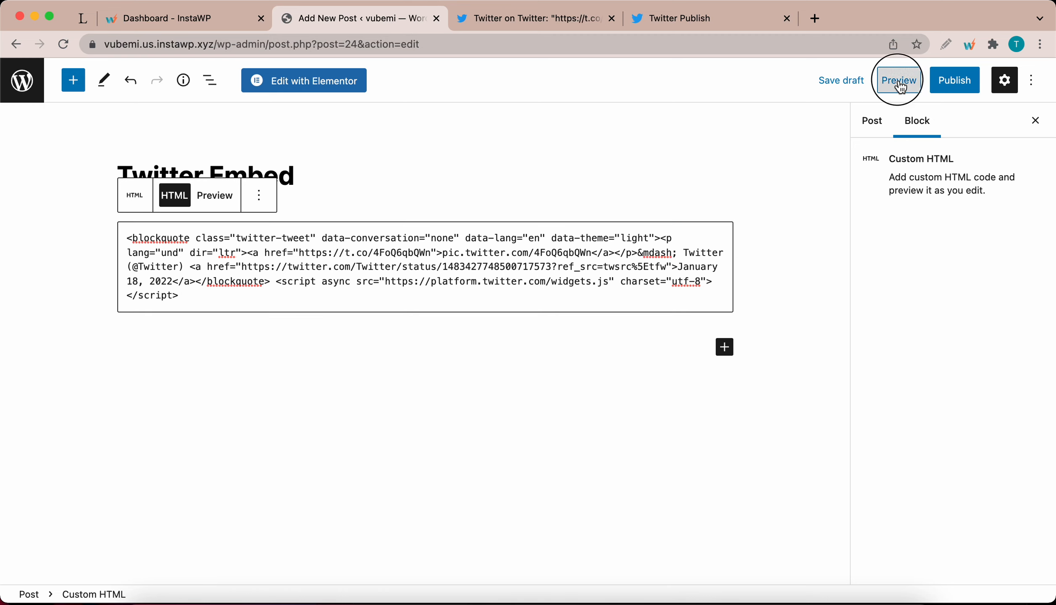
left_click(804, 215)
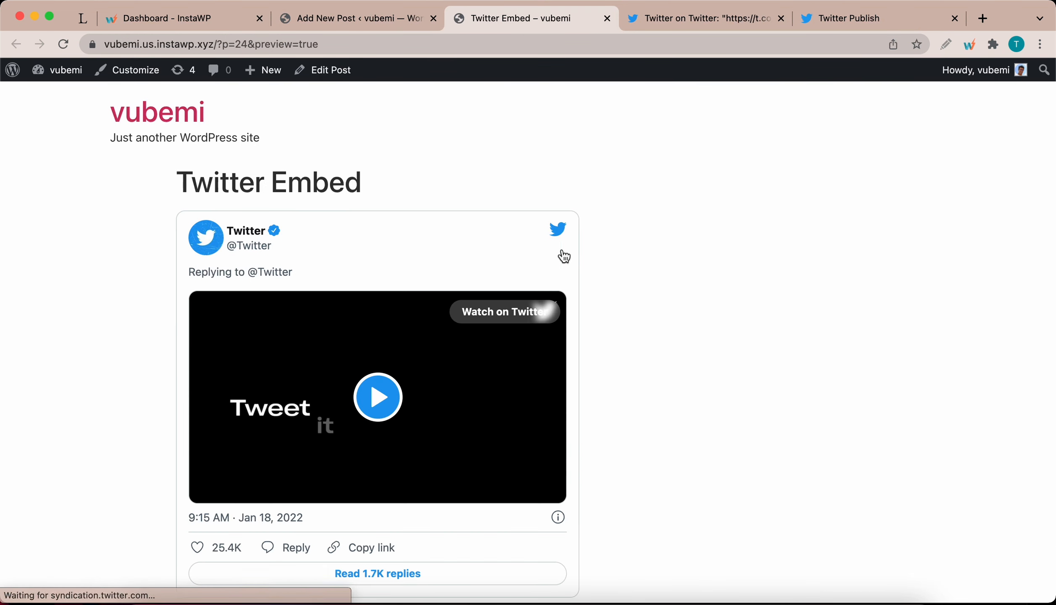
scroll(413, 312, "down", 2)
scroll(413, 312, "up", 1)
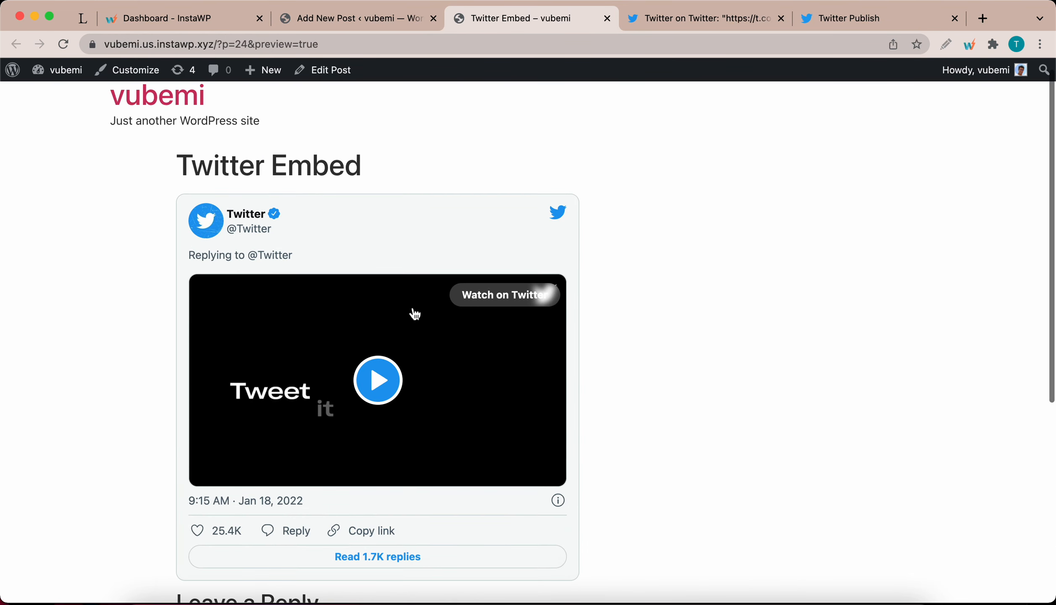
scroll(412, 312, "up", 1)
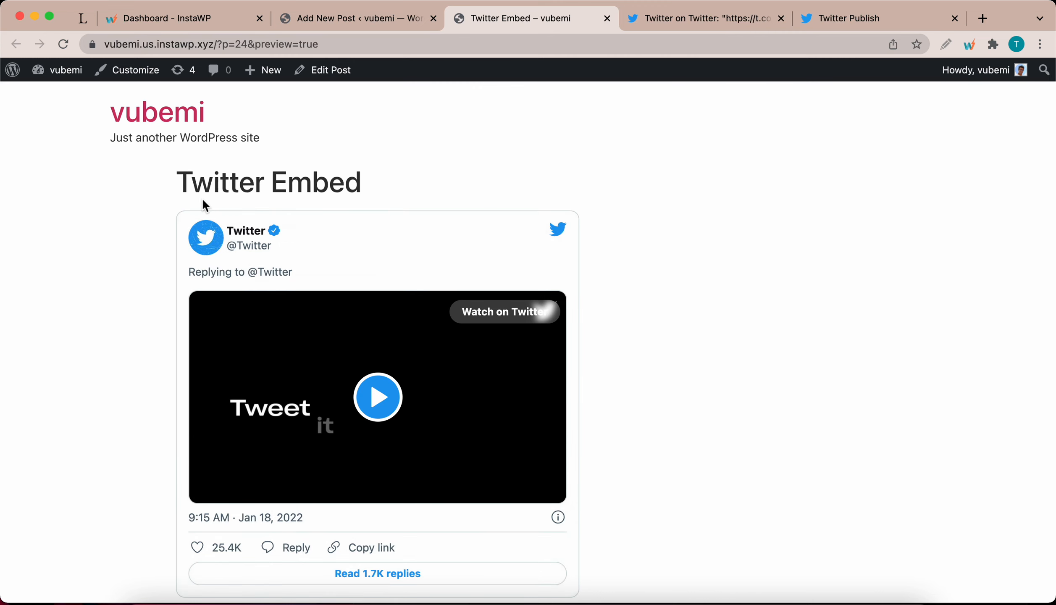
scroll(432, 495, "down", 4)
scroll(432, 495, "down", 3)
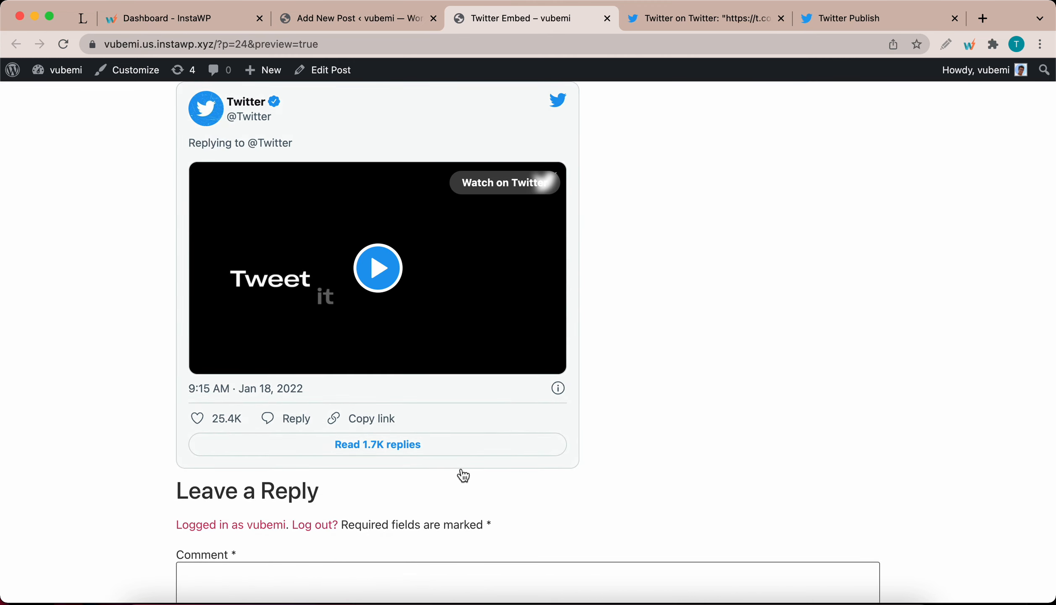
scroll(458, 485, "up", 7)
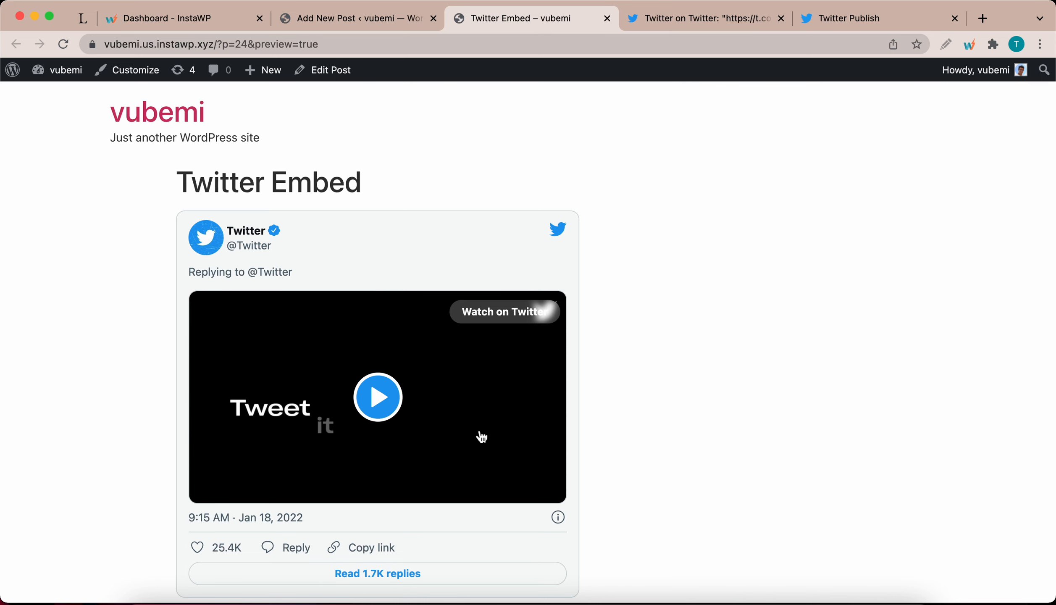
Return to the post editor and publish the "Twitter Embed" post.
left_click(377, 17)
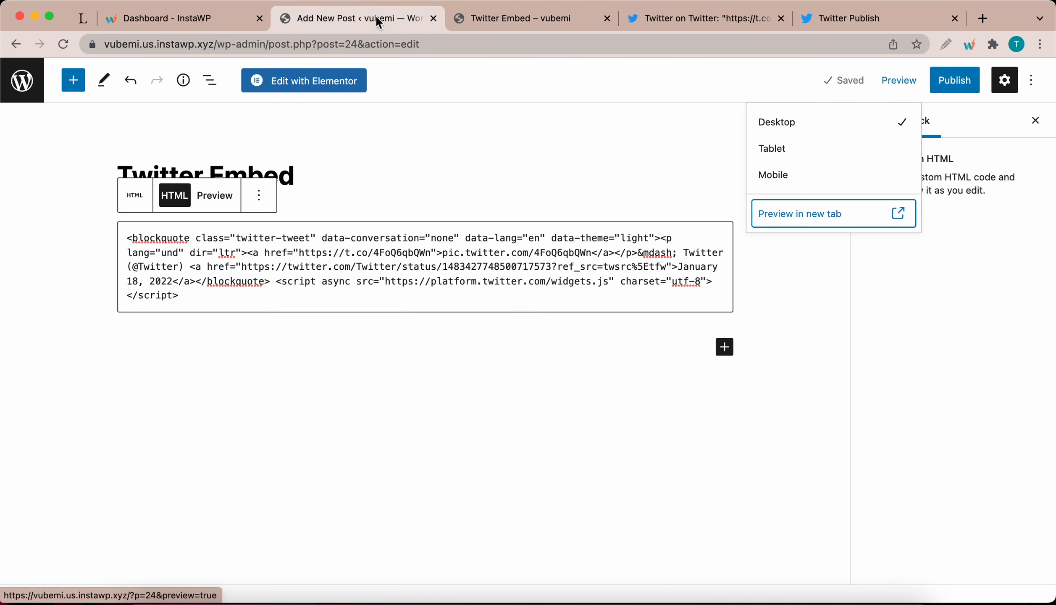
left_click(660, 142)
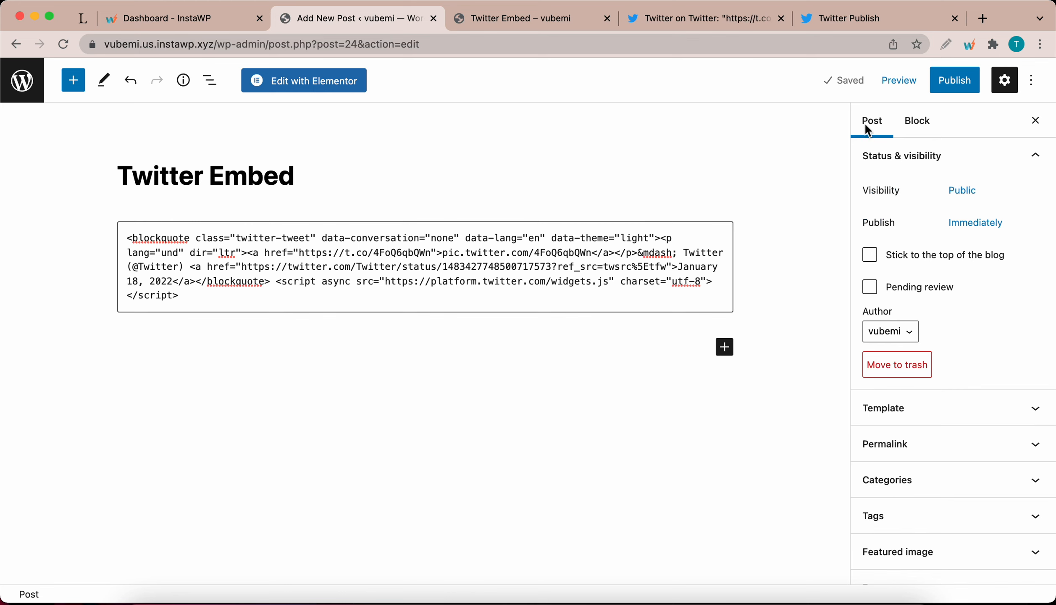
left_click(961, 89)
left_click(925, 81)
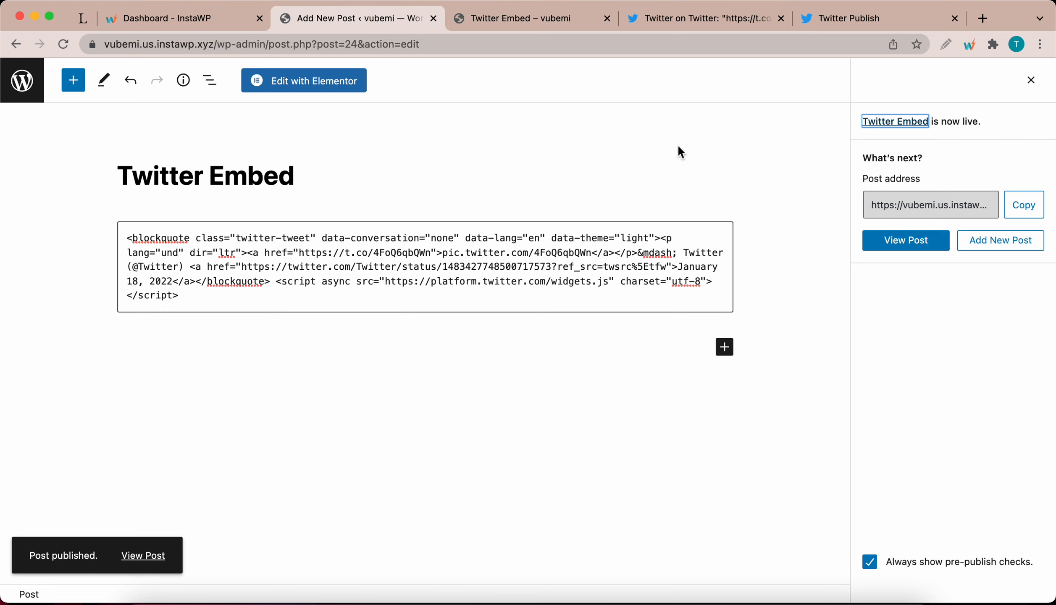
Leave the published post, add a new post titled "Elementor Embed", and open it in the Elementor editor.
left_click(28, 90)
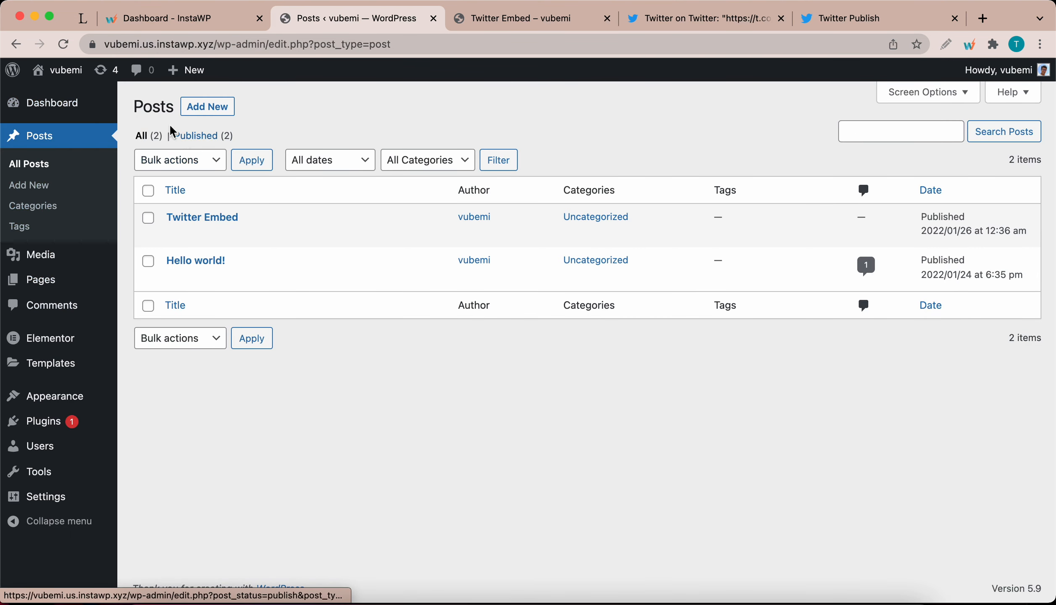
left_click(207, 108)
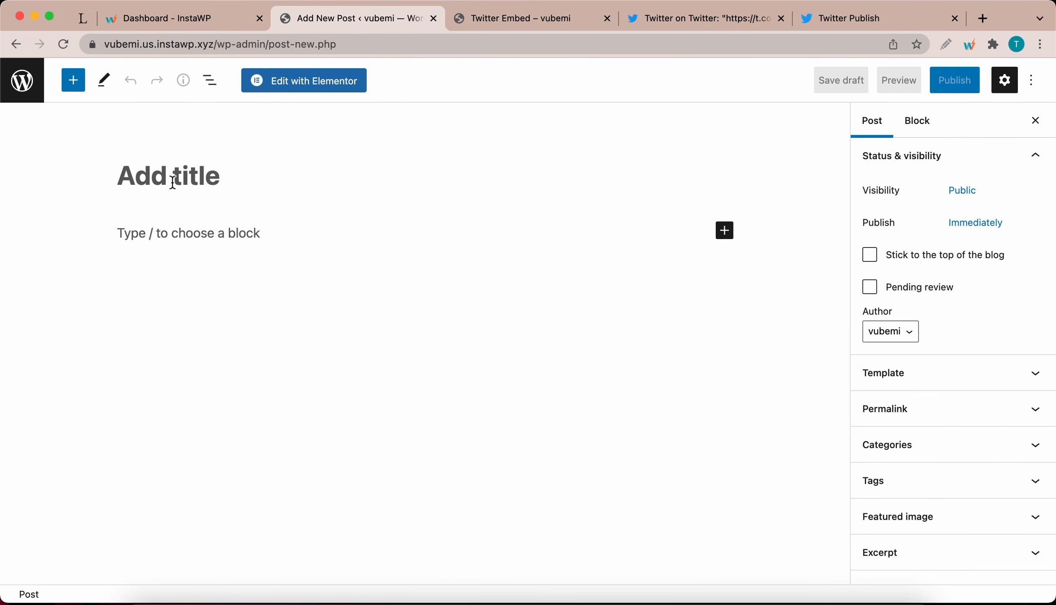
type("Elementor")
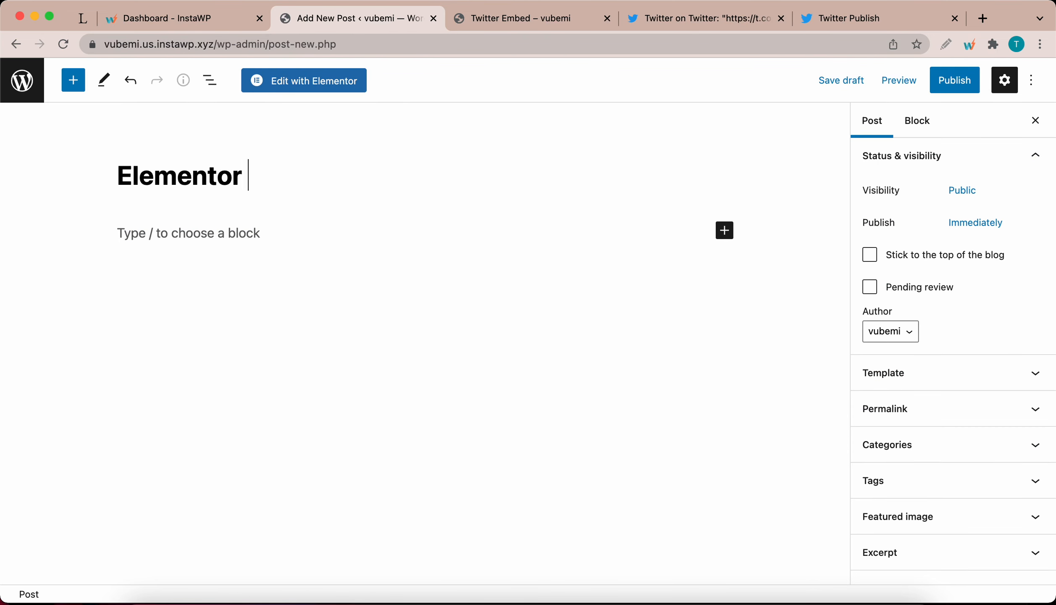
type(" Embed")
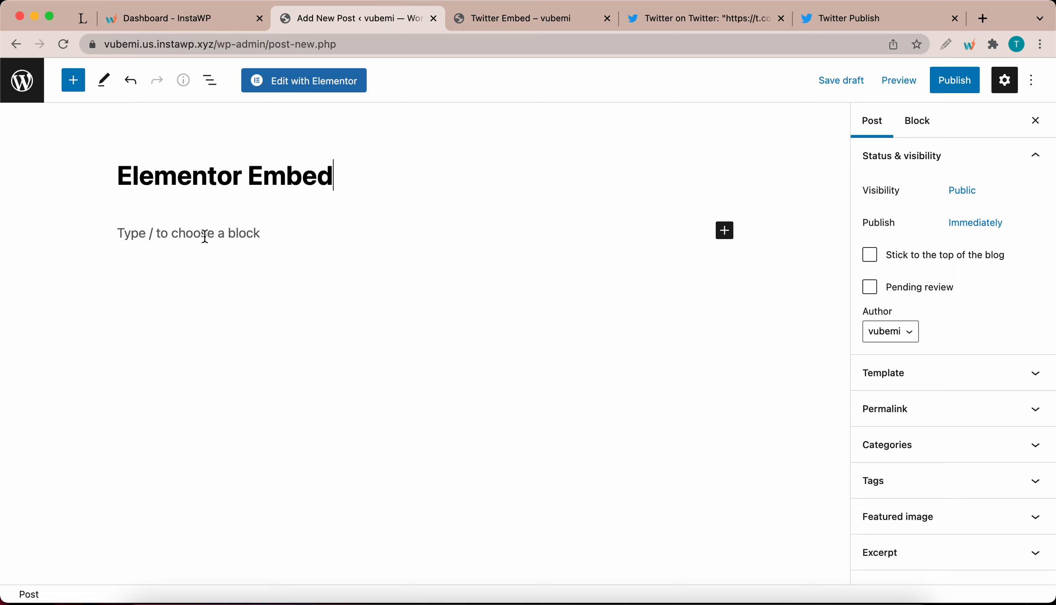
left_click(294, 80)
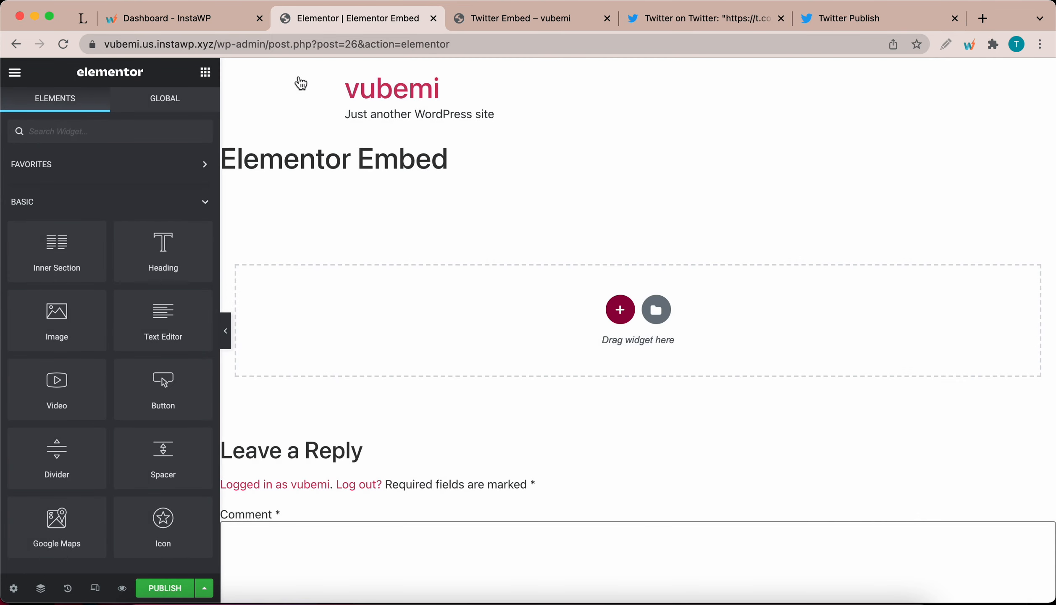
scroll(397, 199, "down", 2)
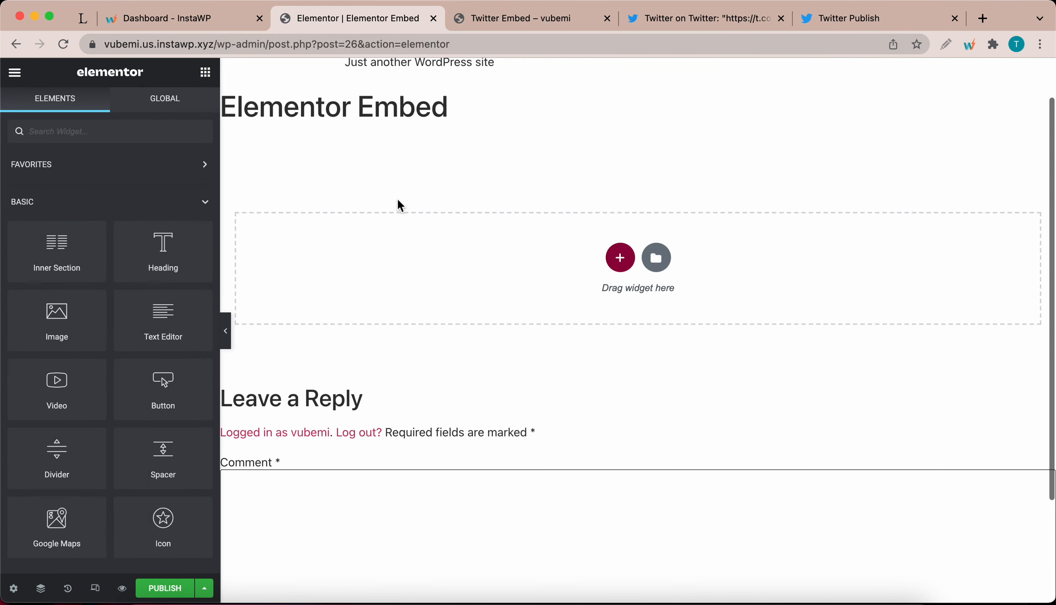
Change the post's page layout from the default to the blank canvas layout without site header, post title or comment section.
scroll(397, 199, "up", 2)
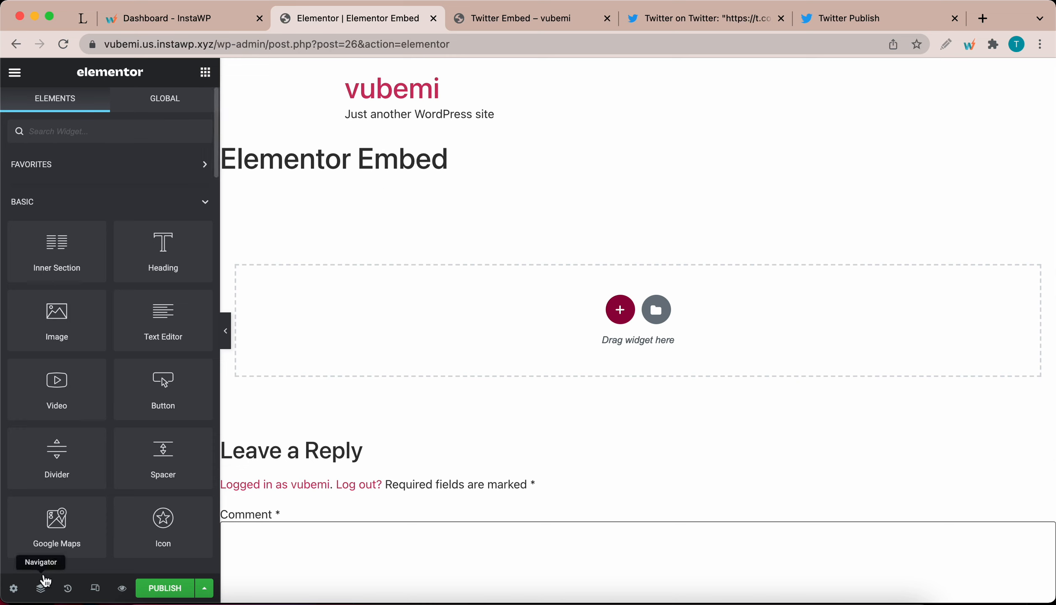
left_click(13, 588)
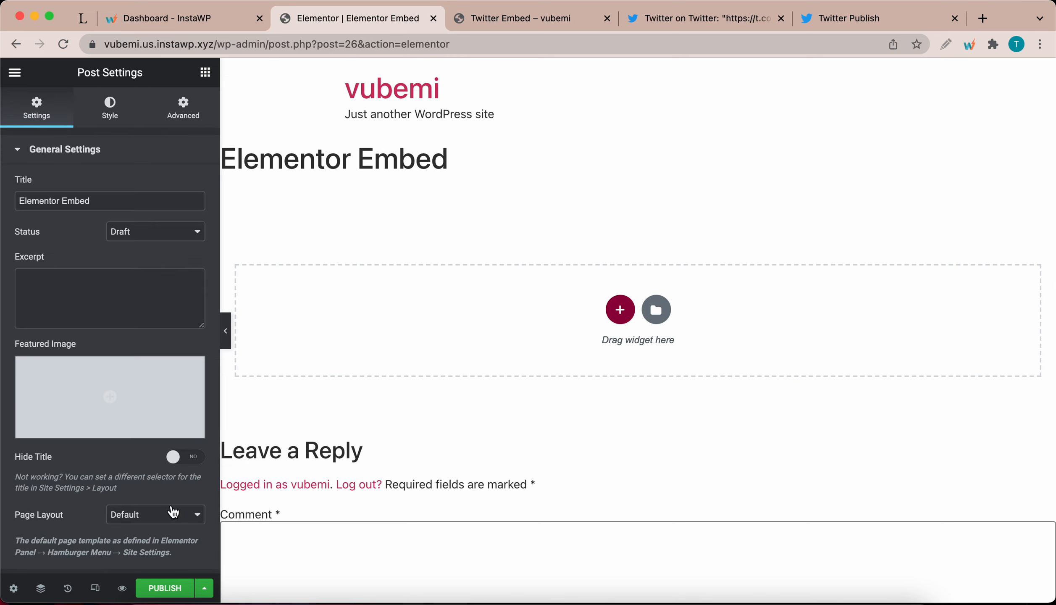
left_click(173, 512)
left_click(173, 530)
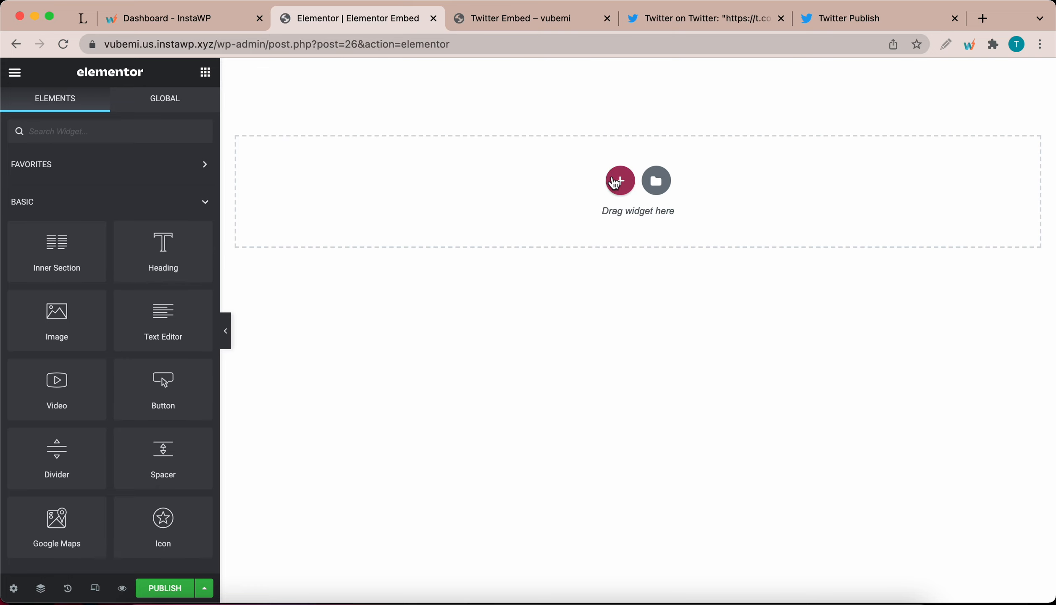
Add a three-column section with a wide middle column and place an HTML widget in that middle column.
left_click(615, 181)
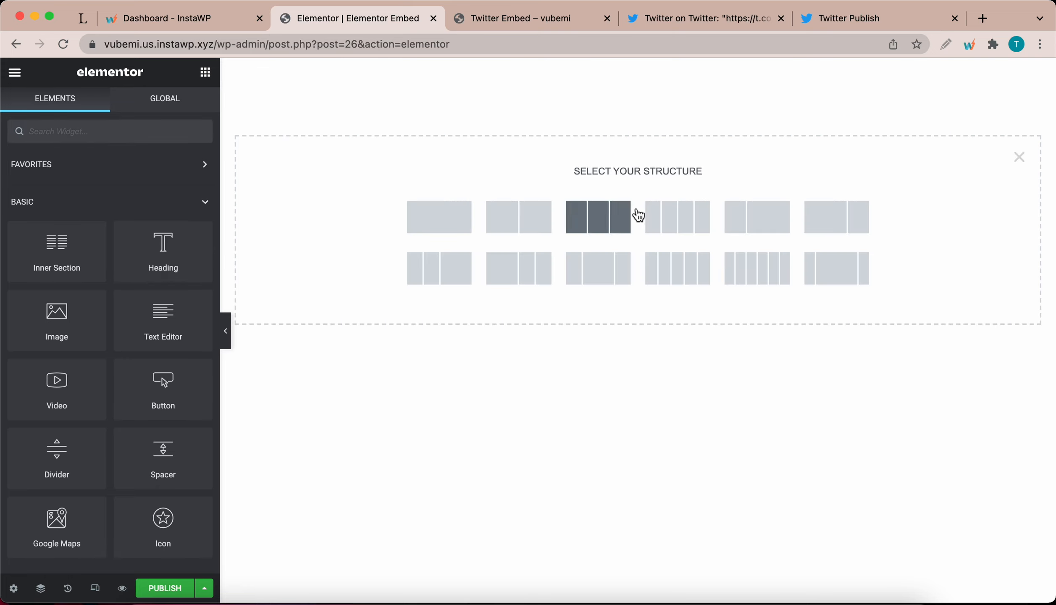
left_click(600, 275)
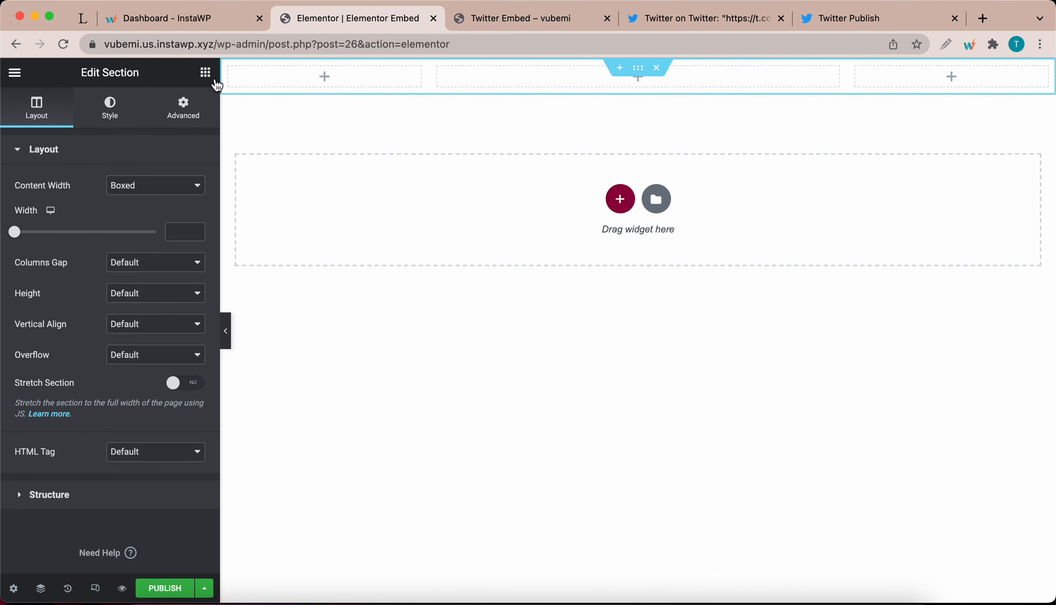
left_click(204, 74)
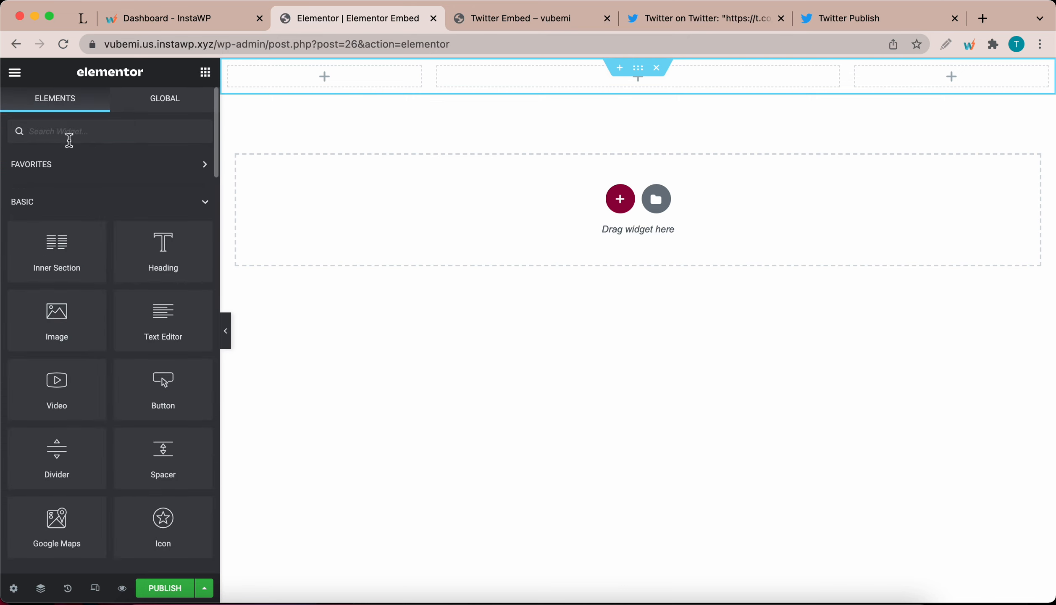
left_click(66, 128)
type("html")
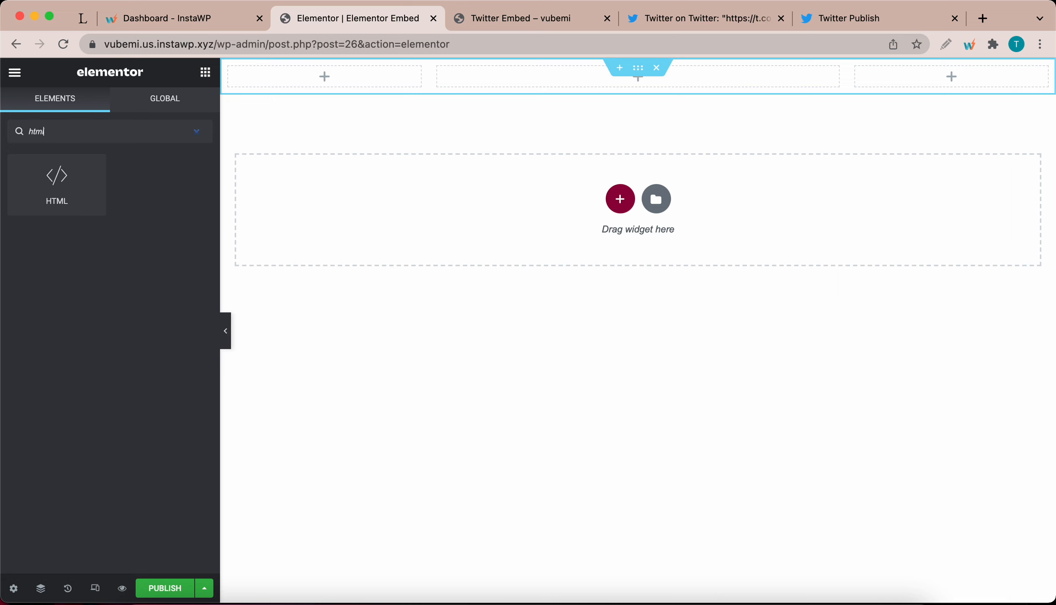
left_click_drag(66, 193, 499, 73)
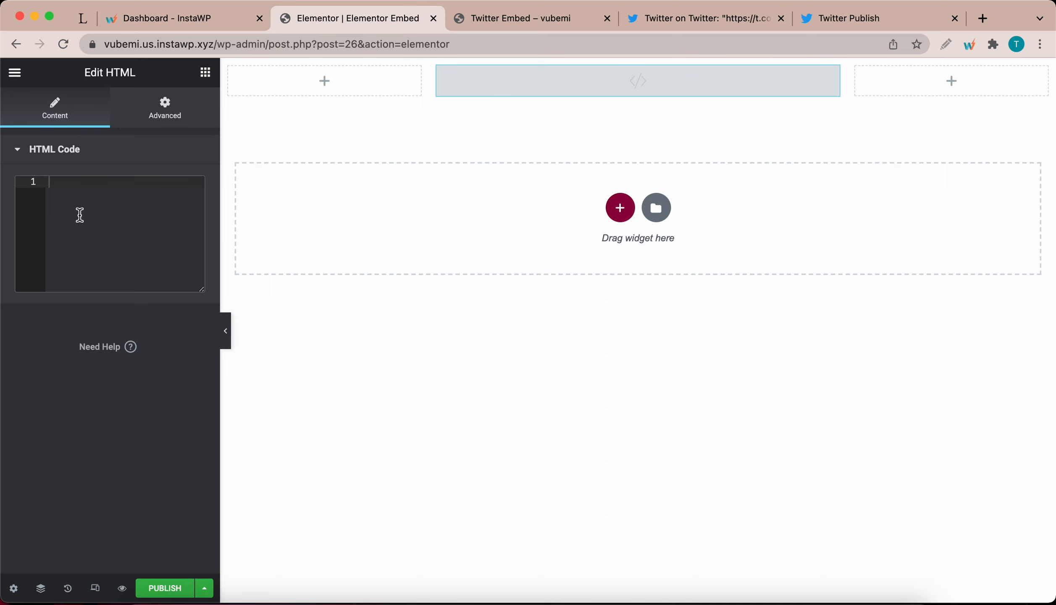
Copy the tweet embed code again from Twitter Publish and paste it into the HTML widget in Elementor.
left_click(805, 27)
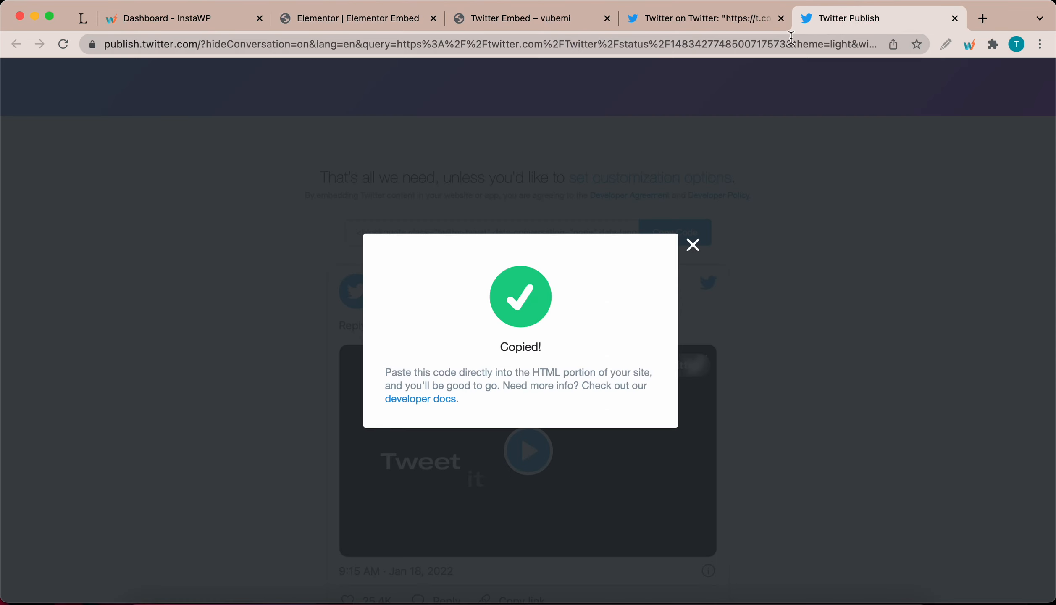
left_click(691, 243)
left_click(671, 236)
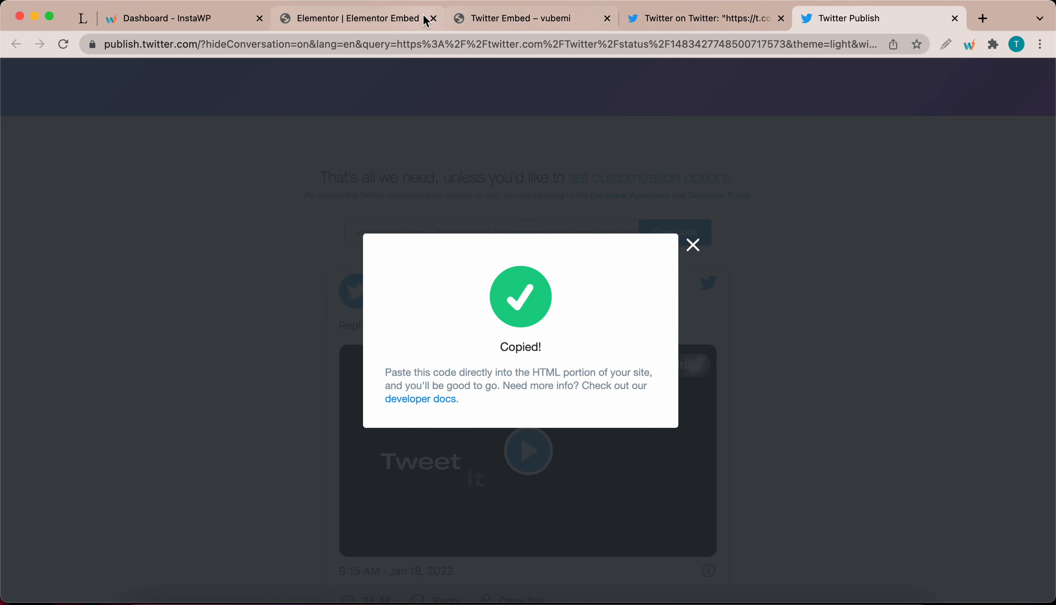
left_click(384, 18)
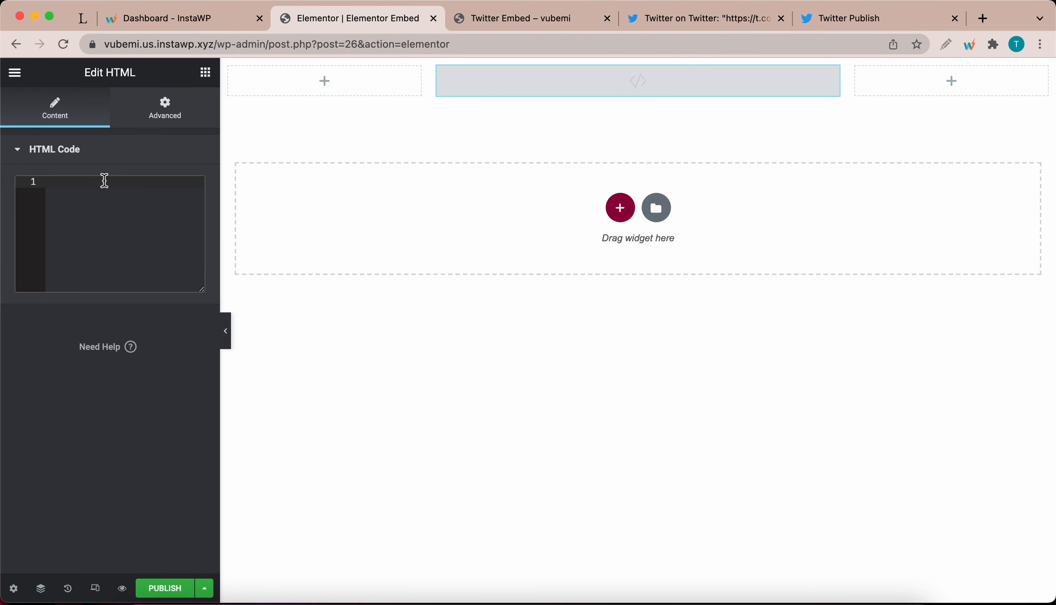
left_click(107, 192)
key("super+v")
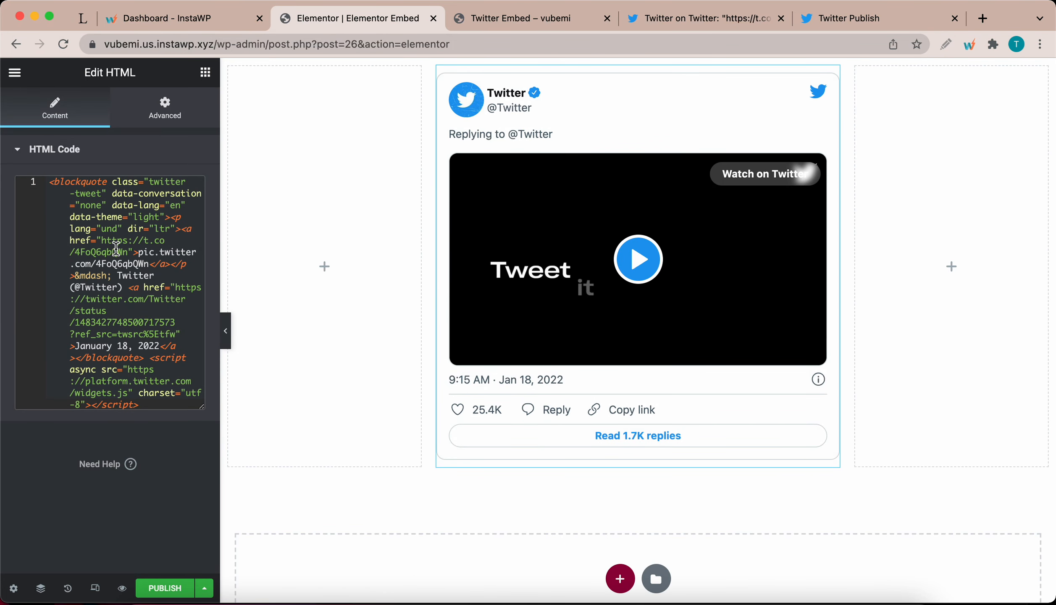
Change the data-theme value in the widget's embed code to "dark".
scroll(116, 249, "left", 2)
scroll(696, 208, "down", 2)
double_click(160, 217)
type("da")
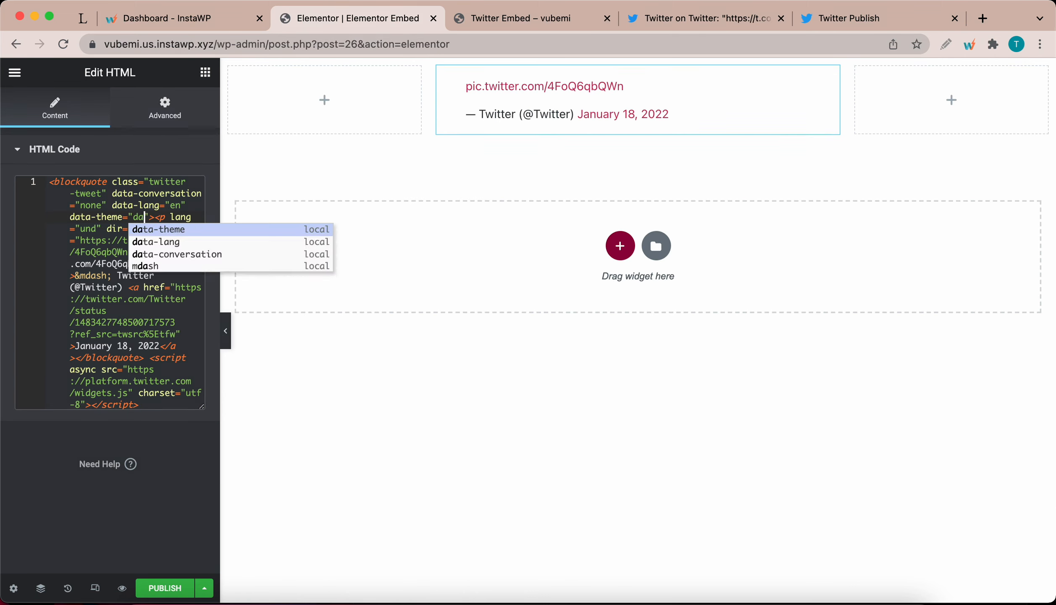
type("rk")
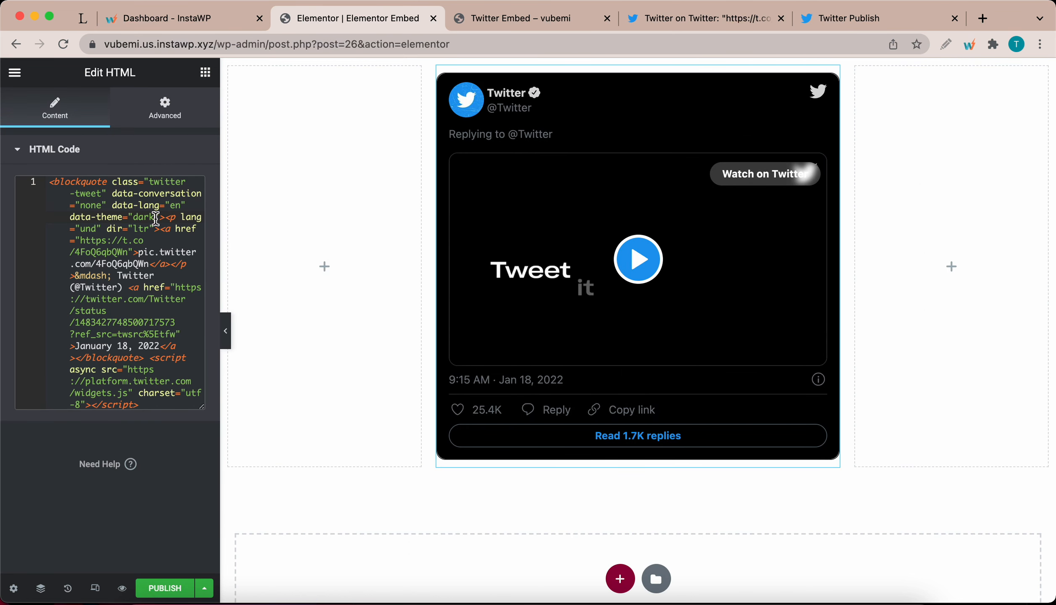
Set the data-theme value in the embed code back to "light".
double_click(155, 218)
type("lig")
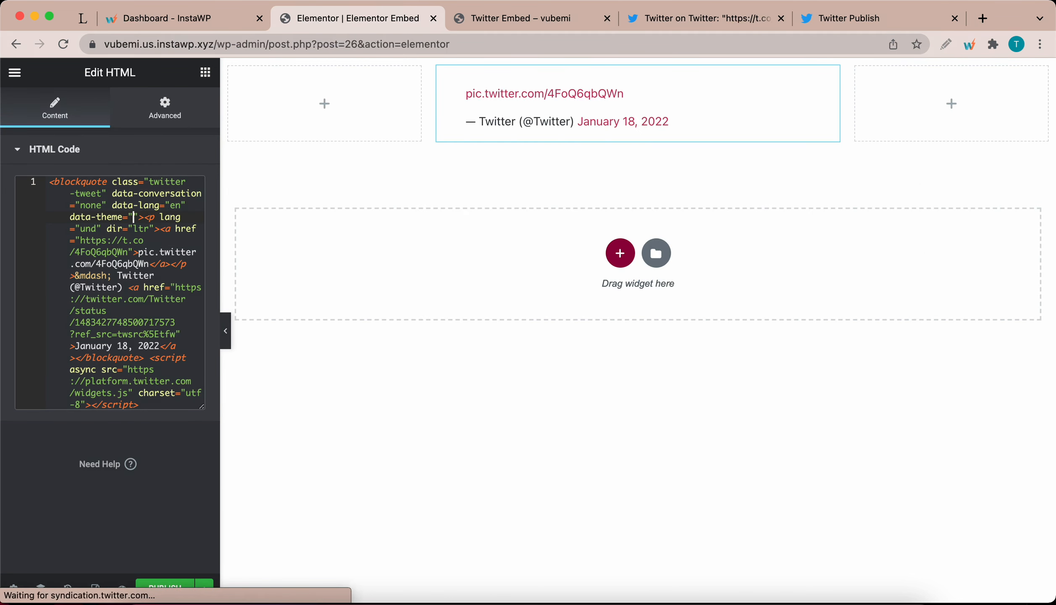
type("ht")
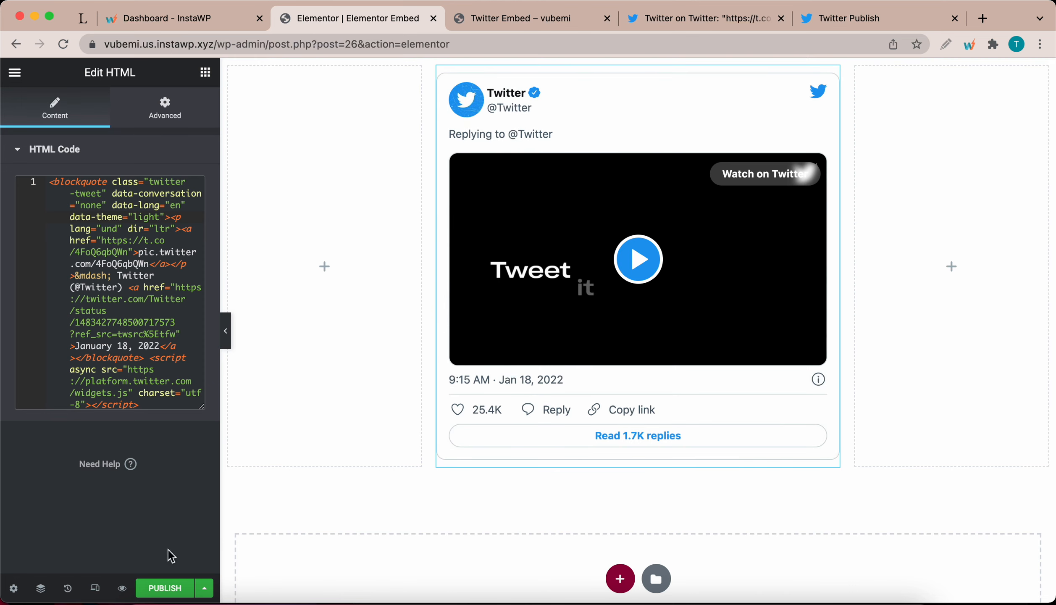
Preview the "Elementor Embed" post and examine how the embedded tweet is displayed.
left_click(120, 589)
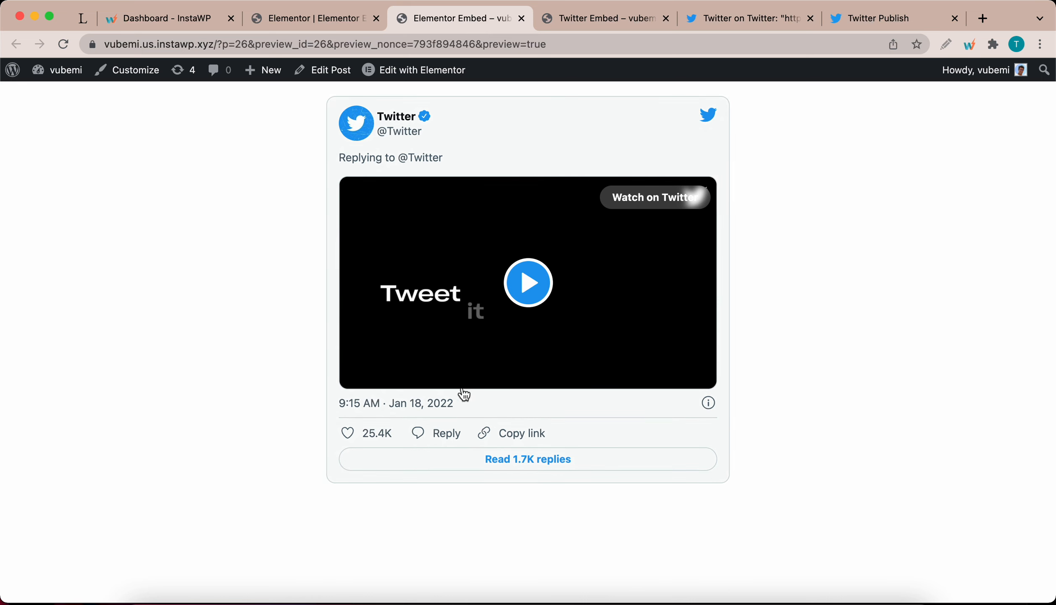
Return to the Elementor editor, publish the "Elementor Embed" post and view the live page.
left_click(322, 19)
left_click(170, 588)
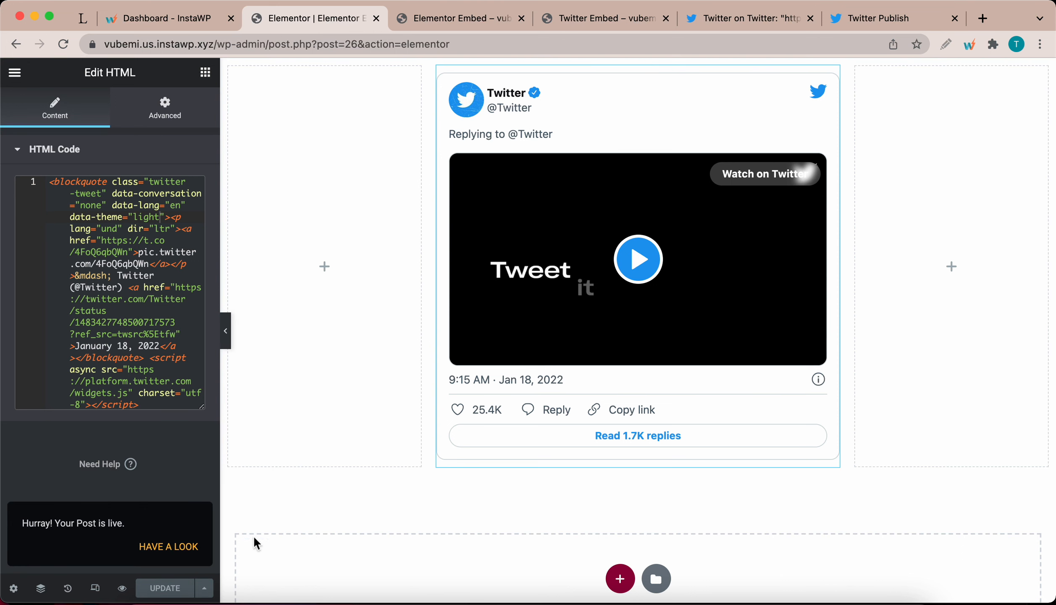
left_click(179, 547)
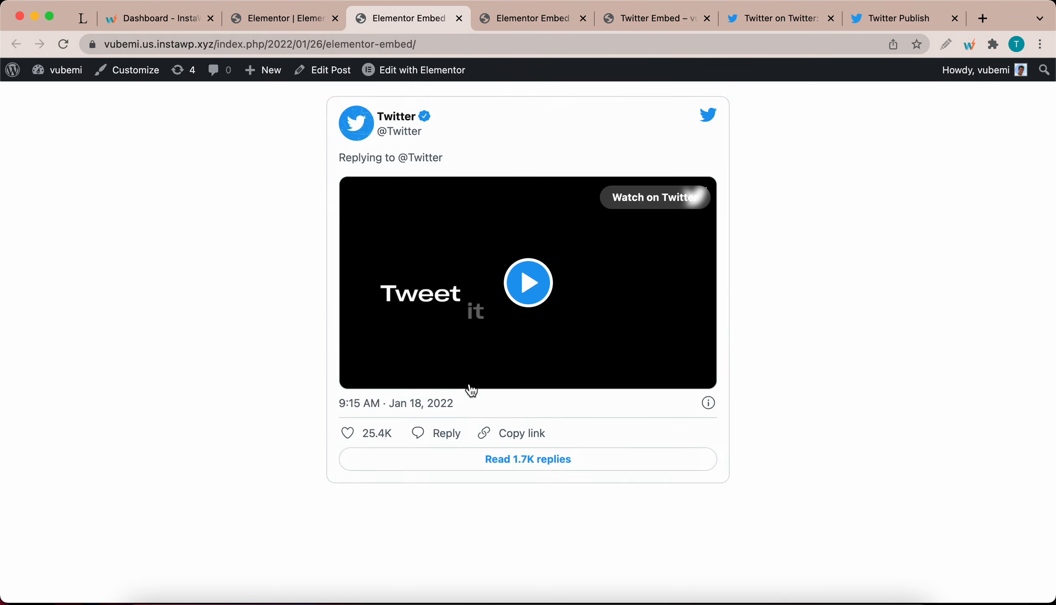